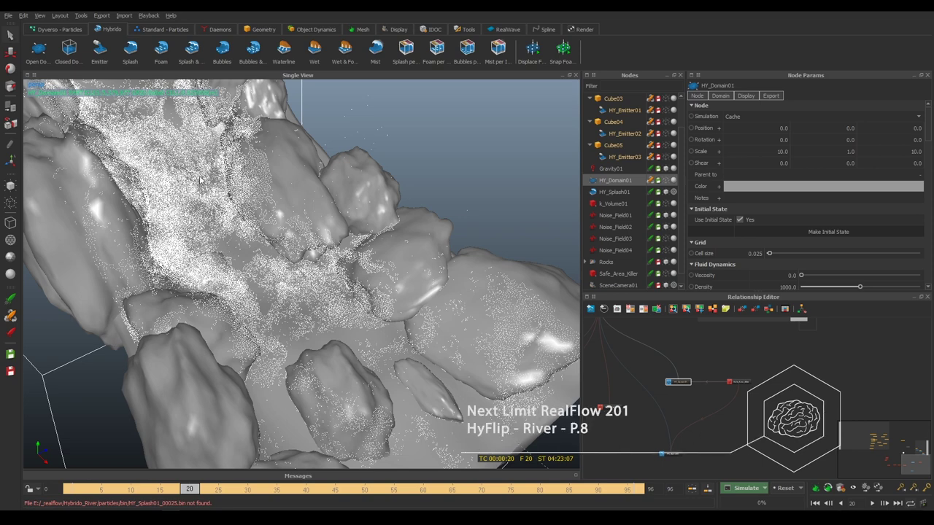
Select HY_Domain01 and orbit in on the rocks and particles.
{"action": "left_click", "coordinate": [650, 455]}
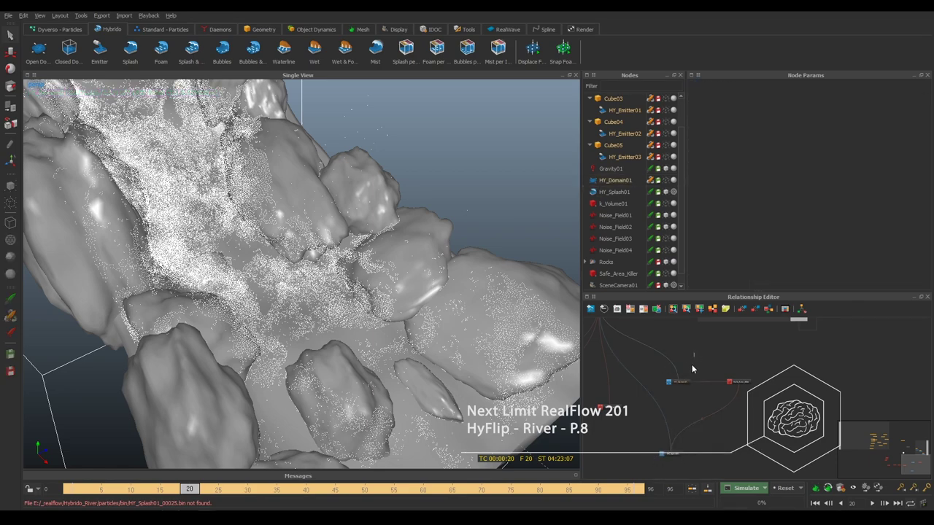
{"action": "left_click", "coordinate": [677, 382]}
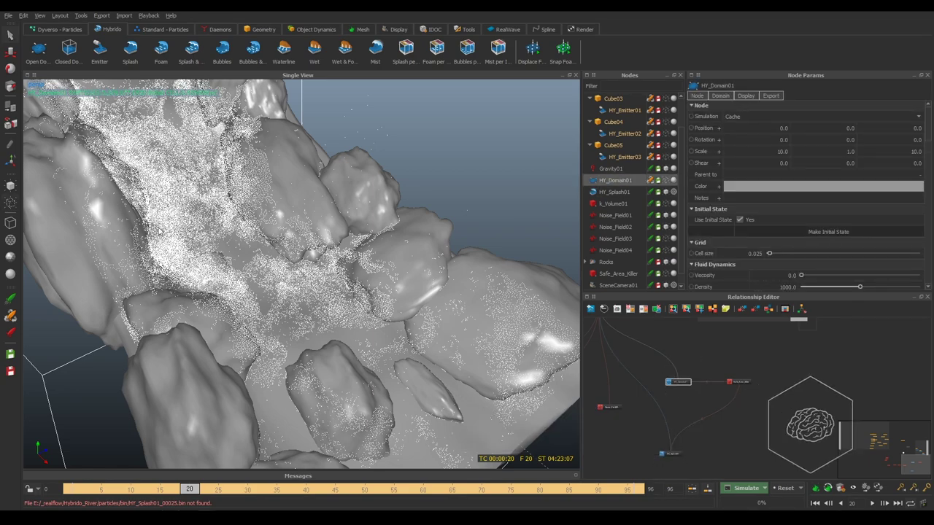
{"action": "mouse_move", "coordinate": [161, 231]}
{"action": "left_mouse_down", "text": "alt"}
{"action": "mouse_move", "coordinate": [403, 308]}
{"action": "mouse_move", "coordinate": [309, 266]}
{"action": "mouse_move", "coordinate": [379, 262]}
{"action": "mouse_move", "coordinate": [319, 223]}
{"action": "mouse_move", "coordinate": [346, 241]}
{"action": "mouse_move", "coordinate": [427, 214]}
{"action": "mouse_move", "coordinate": [365, 248]}
{"action": "mouse_move", "coordinate": [419, 293]}
{"action": "left_mouse_up", "text": "alt"}
Select Safe_Area_Killer, display its sphere, and orbit the view around it.
{"action": "left_click", "coordinate": [757, 376]}
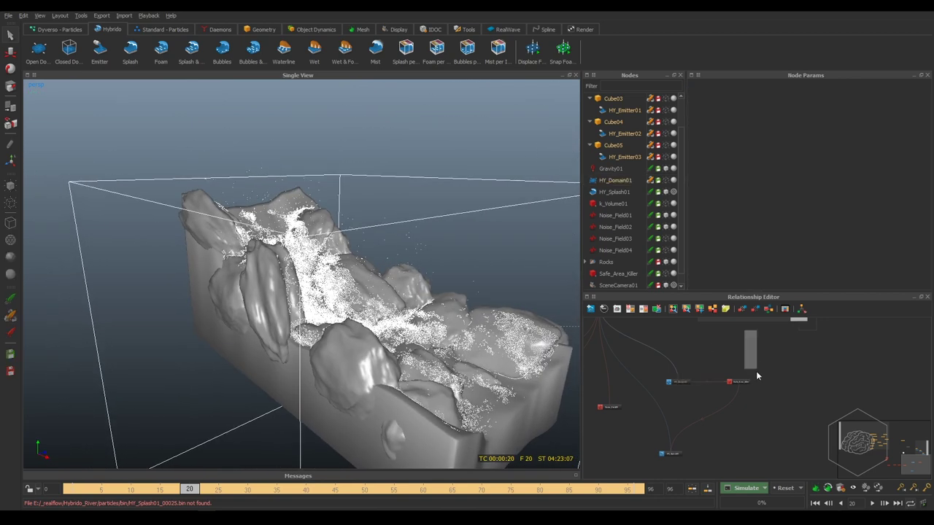
{"action": "left_click_drag", "start_coordinate": [757, 376], "coordinate": [753, 387]}
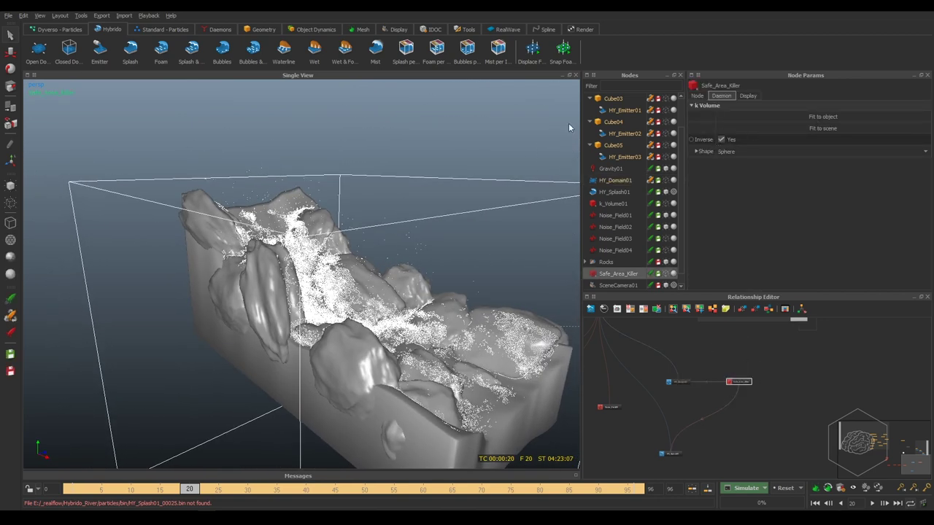
{"action": "left_click", "coordinate": [15, 189]}
{"action": "left_click_drag", "start_coordinate": [290, 208], "coordinate": [343, 187], "text": "alt"}
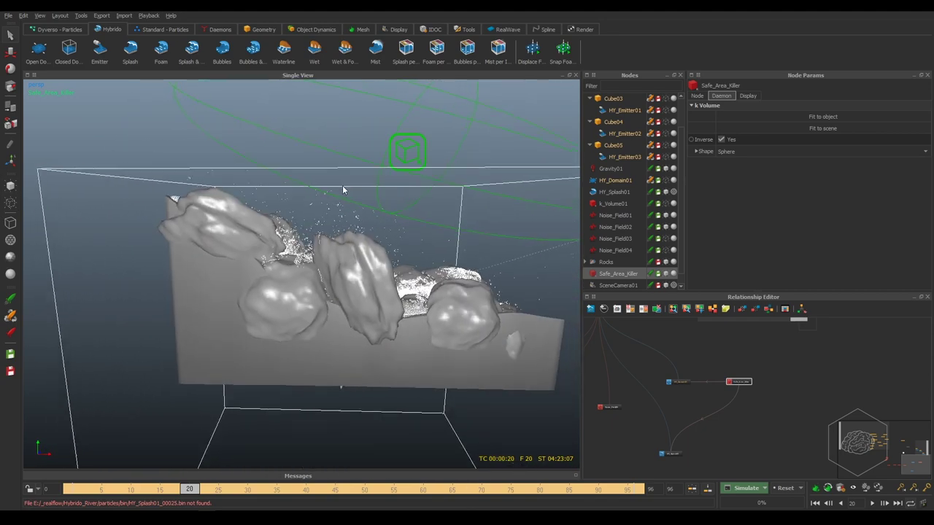
{"action": "left_click_drag", "start_coordinate": [515, 277], "coordinate": [473, 243], "text": "alt"}
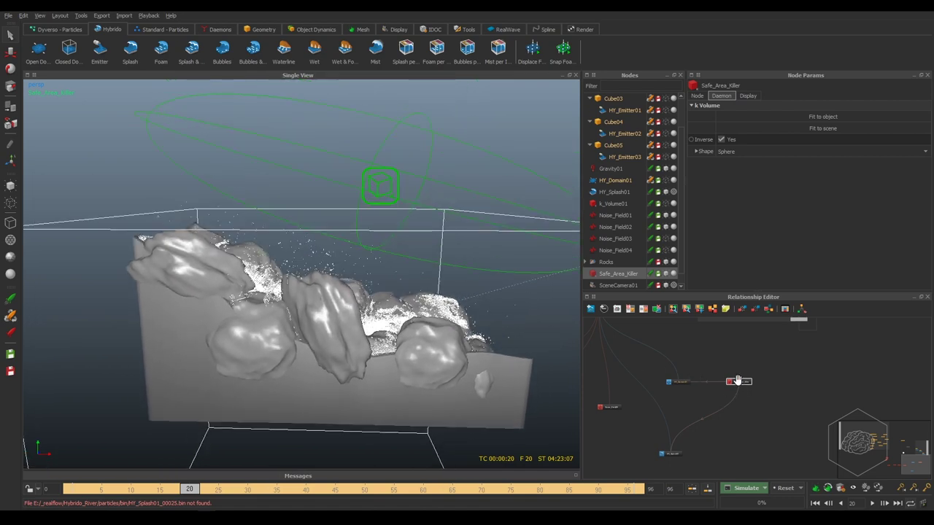
Orbit to the domain's front, then select the HY_Splash01 splash node.
{"action": "mouse_move", "coordinate": [343, 276]}
{"action": "left_mouse_down", "text": "alt"}
{"action": "mouse_move", "coordinate": [360, 207]}
{"action": "mouse_move", "coordinate": [294, 199]}
{"action": "left_mouse_up", "text": "alt"}
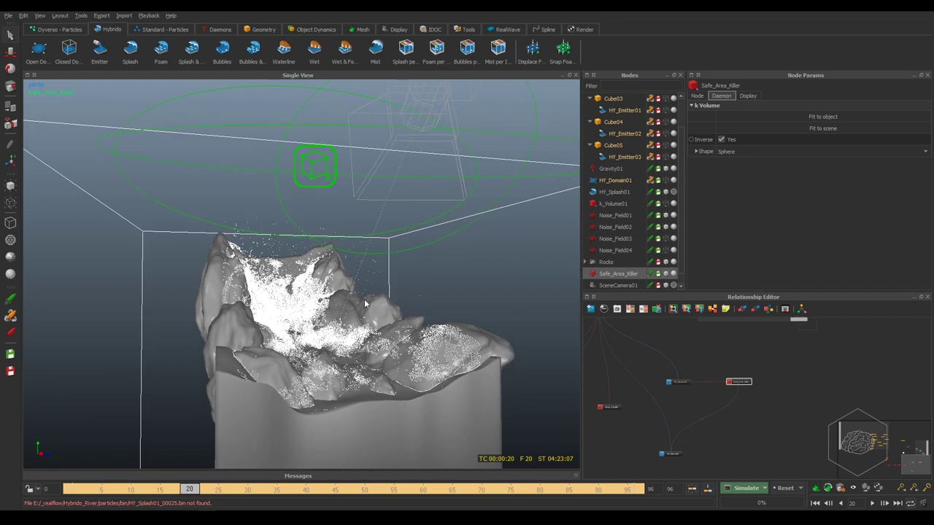
{"action": "mouse_move", "coordinate": [644, 391]}
{"action": "middle_mouse_down", "text": "alt"}
{"action": "mouse_move", "coordinate": [725, 394]}
{"action": "mouse_move", "coordinate": [684, 350]}
{"action": "middle_mouse_up", "text": "alt"}
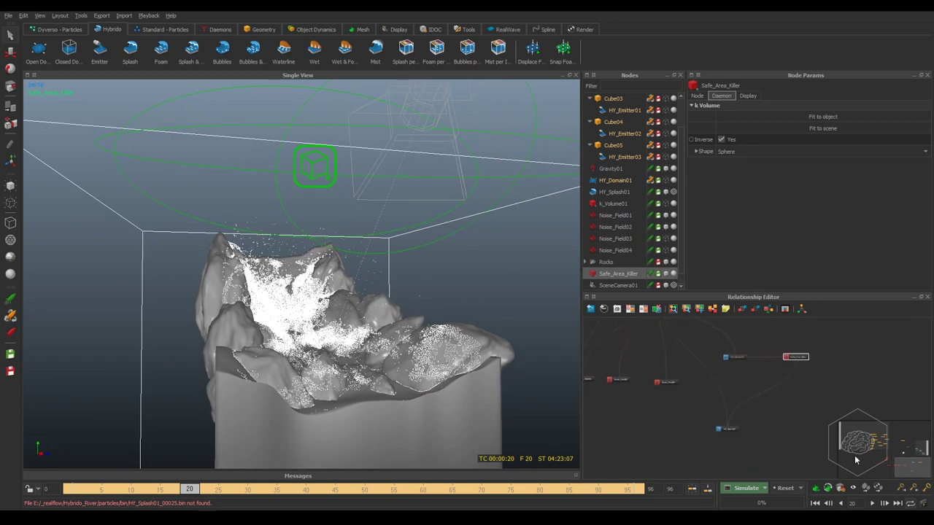
{"action": "left_click", "coordinate": [753, 385]}
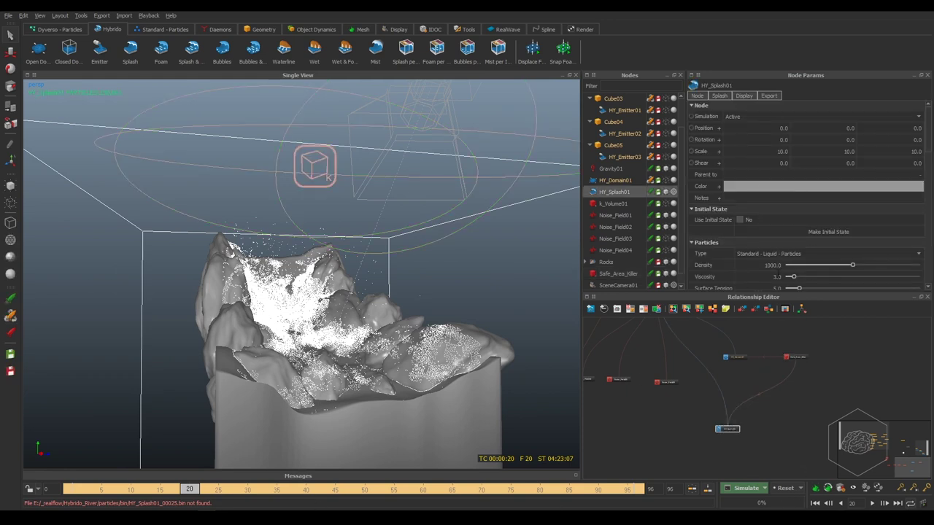
Change HY_Splash01's Splash Creation emission rate from 300000 to 150000.
{"action": "scroll", "coordinate": [781, 210], "scroll_direction": "down", "scroll_amount": 3}
{"action": "scroll", "coordinate": [781, 210], "scroll_direction": "down", "scroll_amount": 3}
{"action": "scroll", "coordinate": [781, 211], "scroll_direction": "down", "scroll_amount": 2}
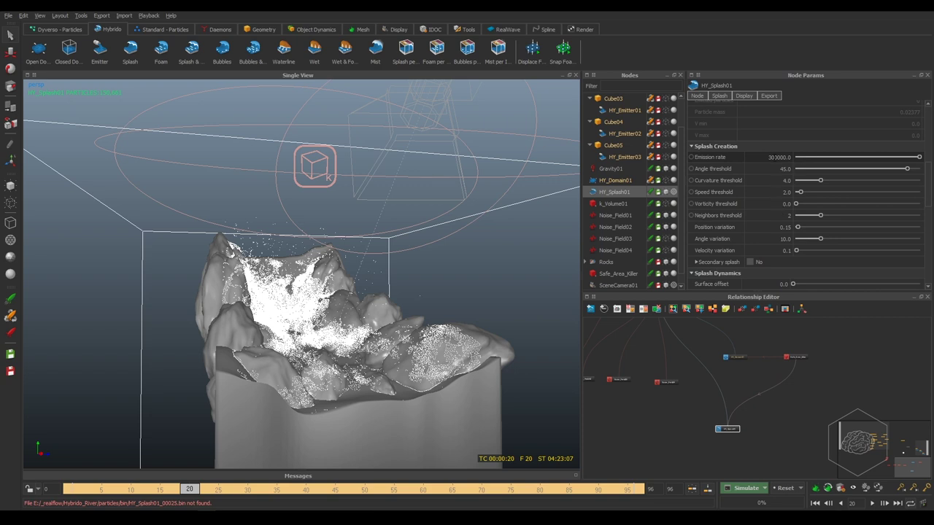
{"action": "left_click", "coordinate": [779, 157]}
{"action": "left_click", "coordinate": [789, 157]}
{"action": "type", "text": "150000"}
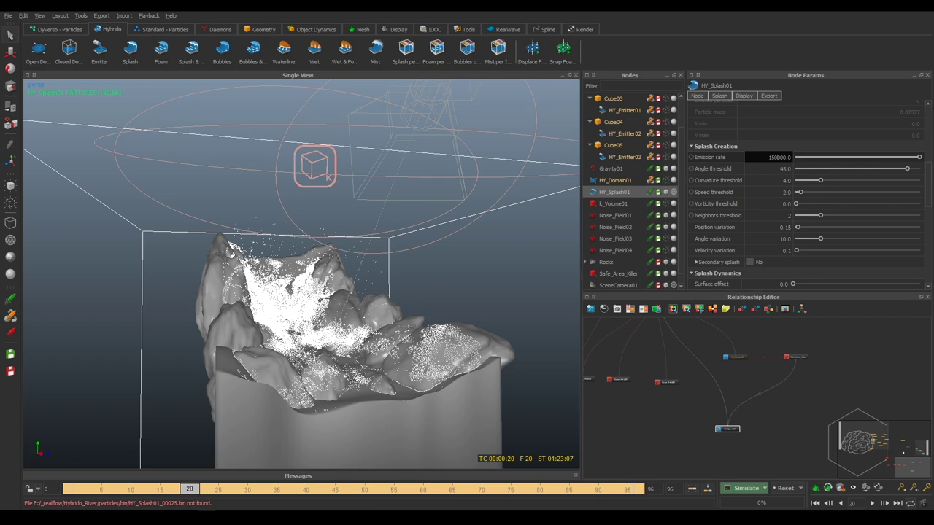
{"action": "key", "text": "Return"}
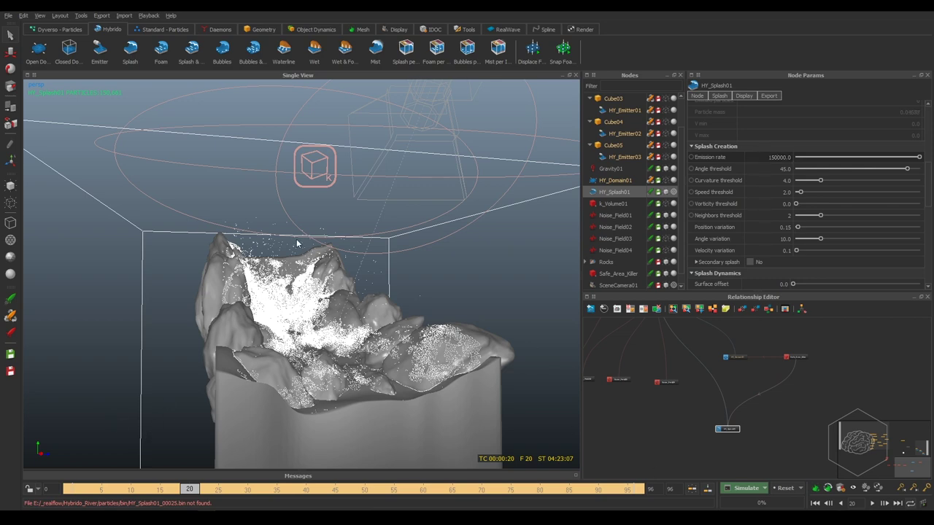
Orbit to a higher view of the scene and reselect HY_Splash01.
{"action": "mouse_move", "coordinate": [298, 244]}
{"action": "left_mouse_down", "text": "alt"}
{"action": "mouse_move", "coordinate": [331, 273]}
{"action": "mouse_move", "coordinate": [361, 253]}
{"action": "left_mouse_up", "text": "alt"}
{"action": "scroll", "coordinate": [360, 252], "scroll_direction": "up", "scroll_amount": 3}
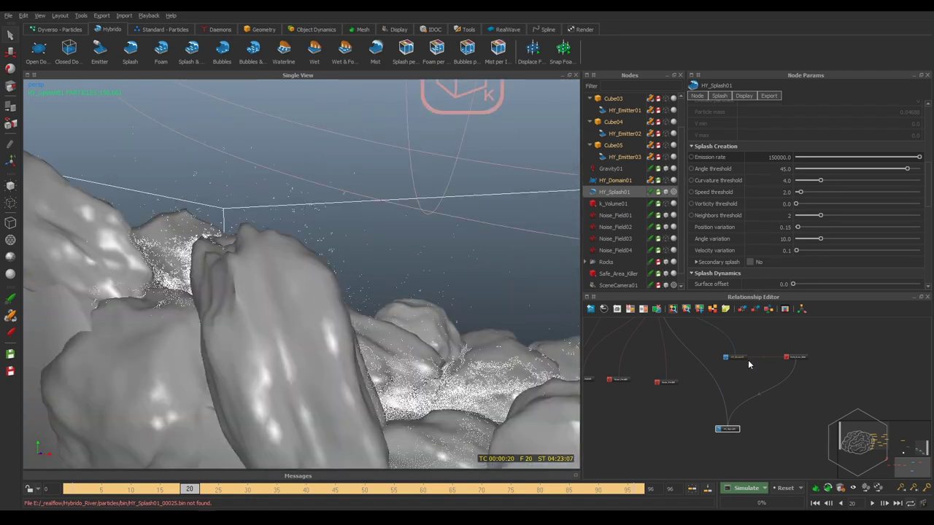
{"action": "left_click", "coordinate": [740, 437]}
{"action": "left_click", "coordinate": [727, 429]}
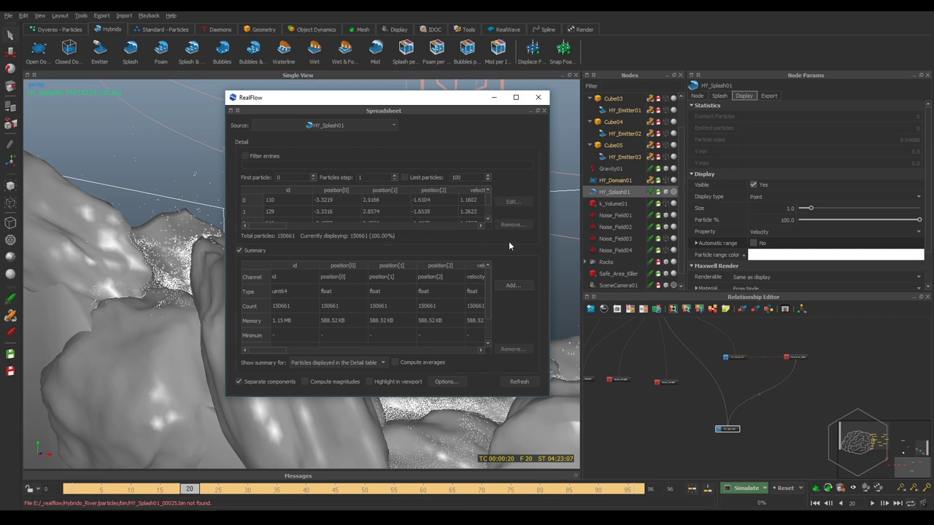
{"action": "mouse_move", "coordinate": [266, 227]}
{"action": "left_mouse_down"}
{"action": "mouse_move", "coordinate": [304, 225]}
{"action": "mouse_move", "coordinate": [273, 226]}
{"action": "left_mouse_up"}
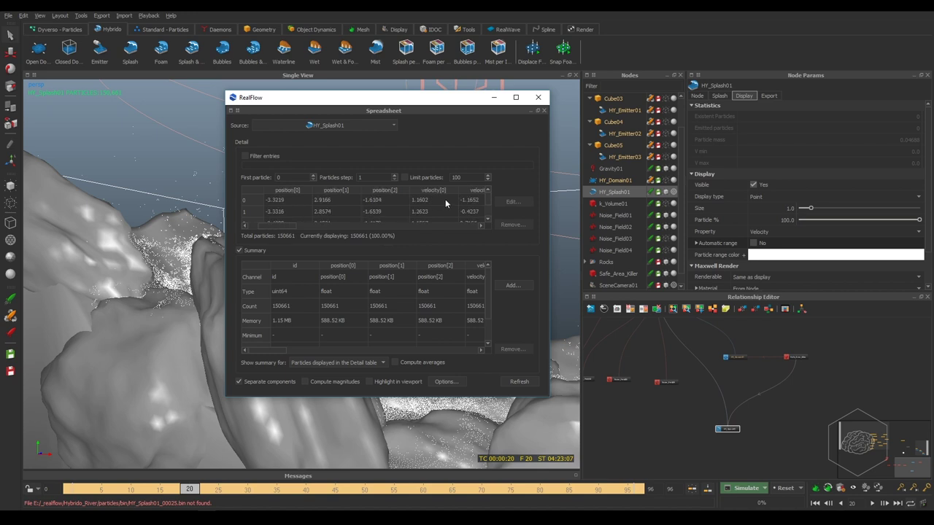
{"action": "scroll", "coordinate": [446, 203], "scroll_direction": "down", "scroll_amount": 3}
{"action": "scroll", "coordinate": [442, 207], "scroll_direction": "down", "scroll_amount": 4}
{"action": "scroll", "coordinate": [440, 209], "scroll_direction": "down", "scroll_amount": 4}
{"action": "scroll", "coordinate": [441, 209], "scroll_direction": "down", "scroll_amount": 5}
{"action": "scroll", "coordinate": [441, 209], "scroll_direction": "down", "scroll_amount": 4}
{"action": "scroll", "coordinate": [440, 209], "scroll_direction": "down", "scroll_amount": 4}
{"action": "scroll", "coordinate": [441, 209], "scroll_direction": "down", "scroll_amount": 2}
{"action": "scroll", "coordinate": [441, 208], "scroll_direction": "down", "scroll_amount": 2}
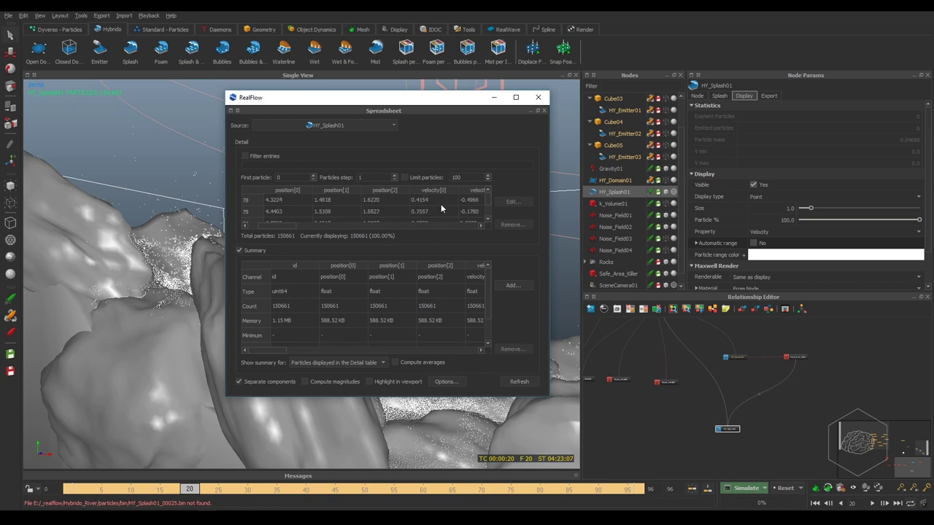
{"action": "scroll", "coordinate": [440, 208], "scroll_direction": "down", "scroll_amount": 1}
{"action": "left_click_drag", "start_coordinate": [286, 230], "coordinate": [321, 230]}
{"action": "scroll", "coordinate": [384, 215], "scroll_direction": "down", "scroll_amount": 7}
{"action": "scroll", "coordinate": [385, 216], "scroll_direction": "down", "scroll_amount": 6}
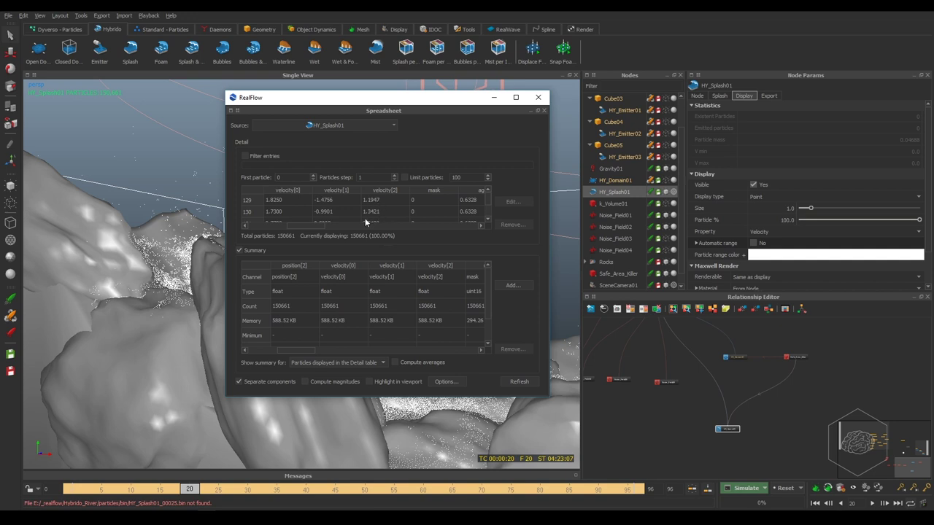
{"action": "left_click_drag", "start_coordinate": [347, 225], "coordinate": [389, 227]}
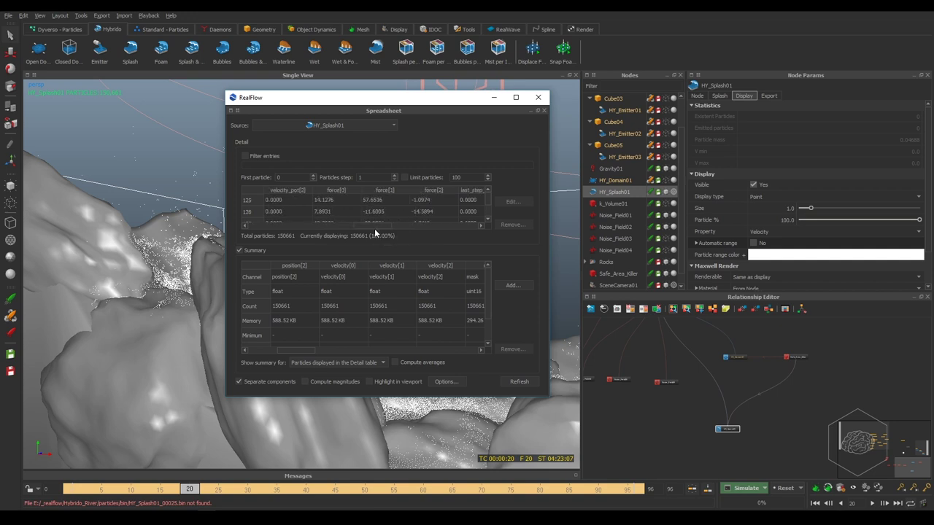
{"action": "left_click", "coordinate": [537, 97]}
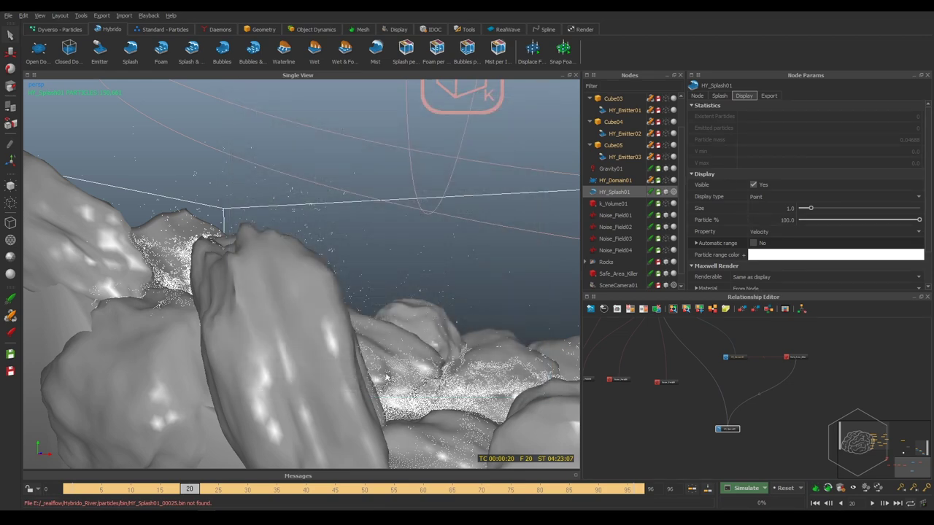
Show the Daemons shelf listing the available daemon types.
{"action": "left_click", "coordinate": [207, 30]}
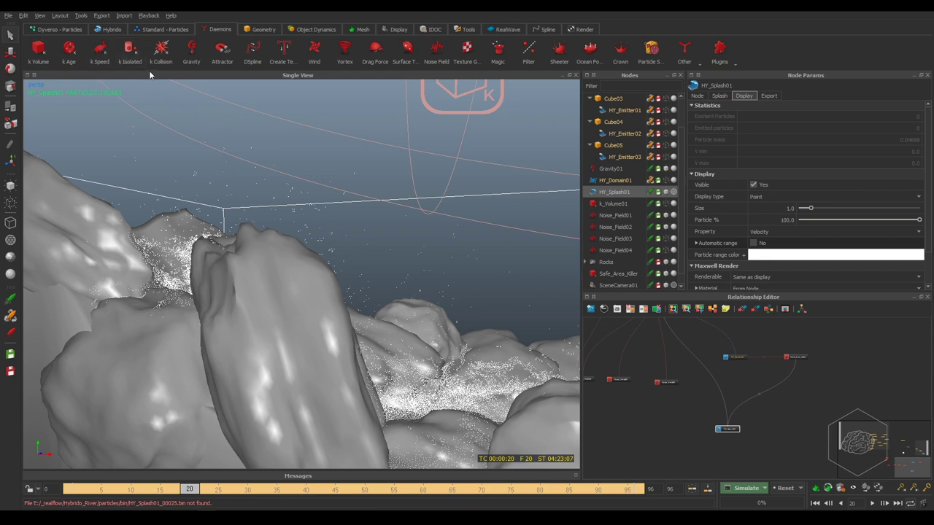
Add a k Speed daemon, k_Speed01, to the scene.
{"action": "left_click", "coordinate": [101, 51]}
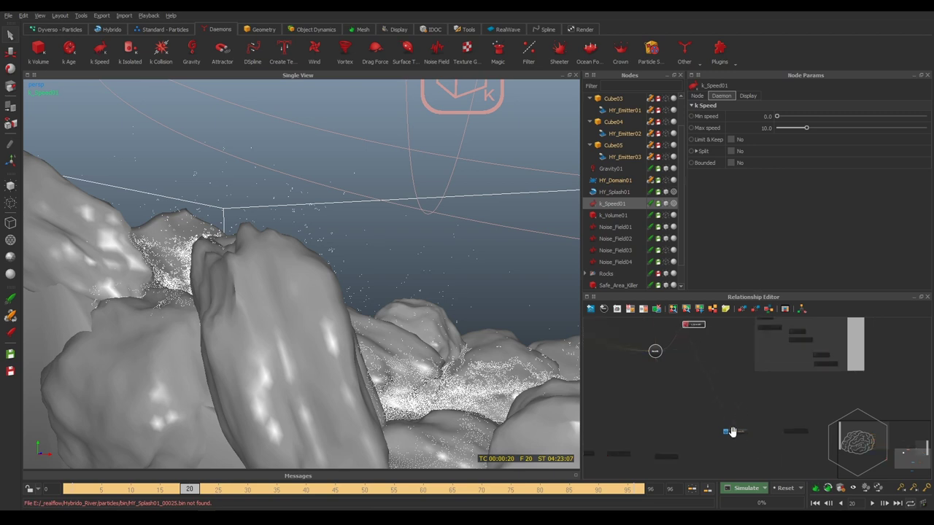
{"action": "left_click_drag", "start_coordinate": [716, 434], "coordinate": [739, 387]}
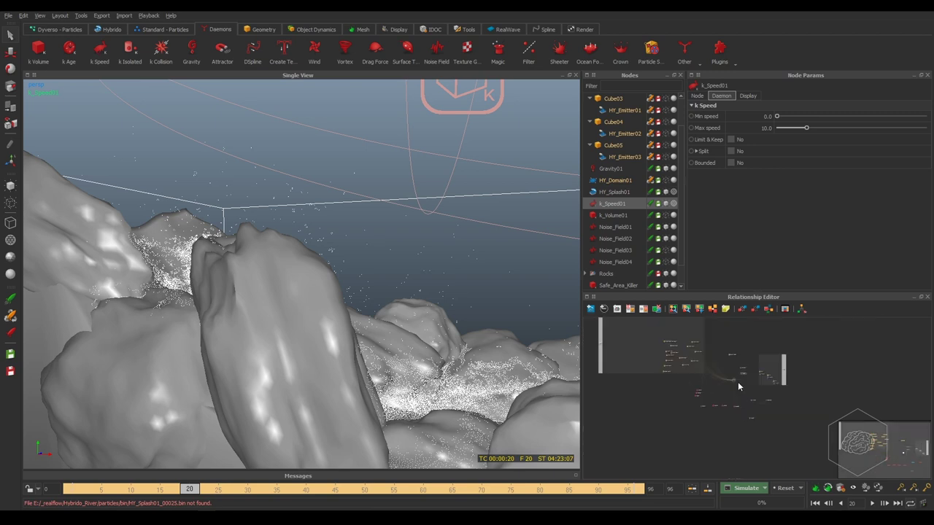
{"action": "scroll", "coordinate": [738, 376], "scroll_direction": "down", "scroll_amount": 3}
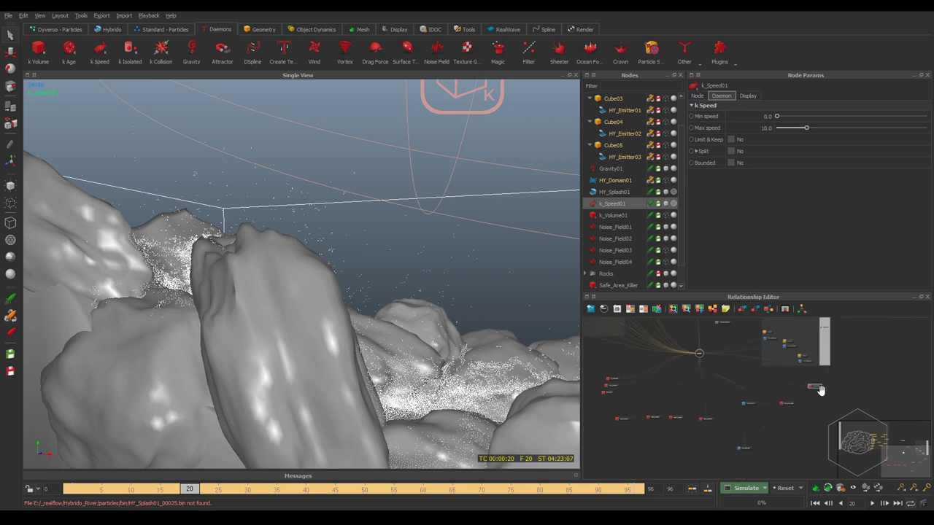
{"action": "scroll", "coordinate": [820, 426], "scroll_direction": "up", "scroll_amount": 3}
Delete the Safe_Area_Killer→k_Speed01 link and place k_Speed01 beside HY_Splash01.
{"action": "left_click", "coordinate": [793, 355]}
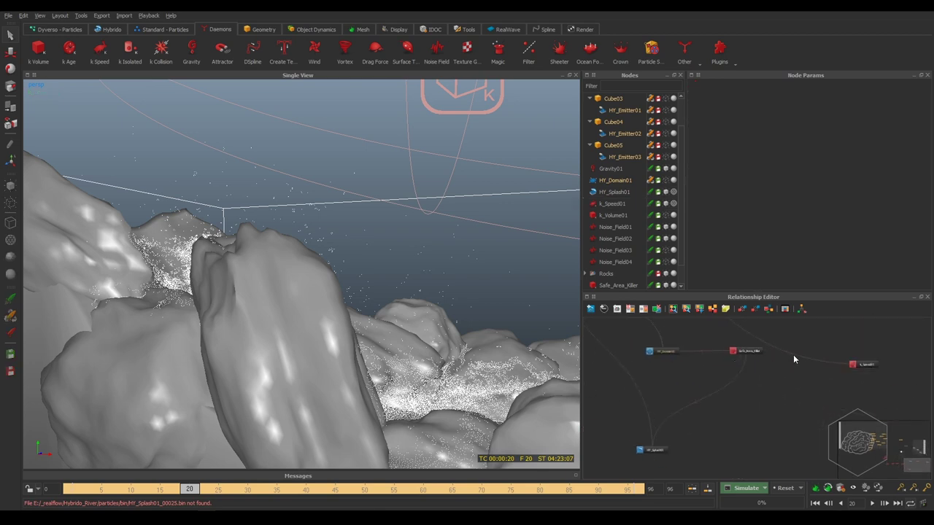
{"action": "left_click_drag", "start_coordinate": [821, 331], "coordinate": [771, 401]}
{"action": "key", "text": "Delete"}
{"action": "left_click", "coordinate": [851, 365]}
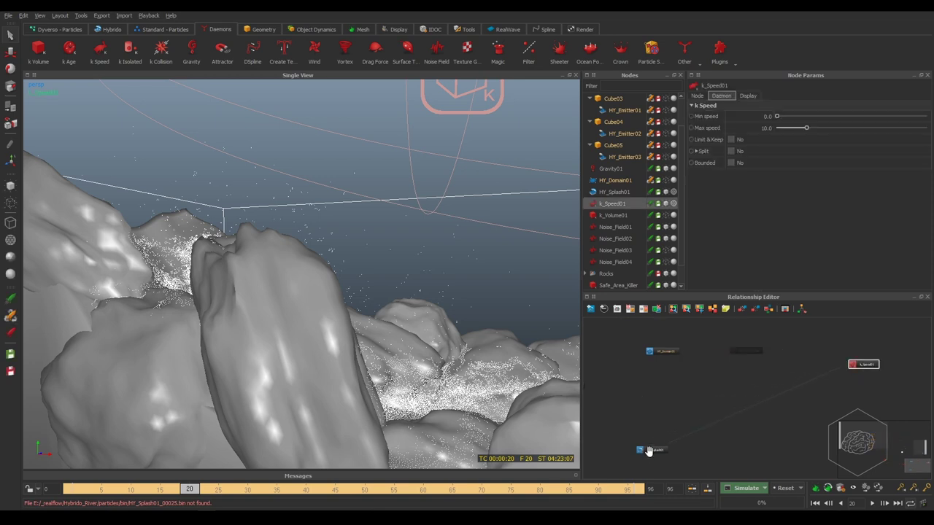
{"action": "left_click_drag", "start_coordinate": [864, 365], "coordinate": [731, 446]}
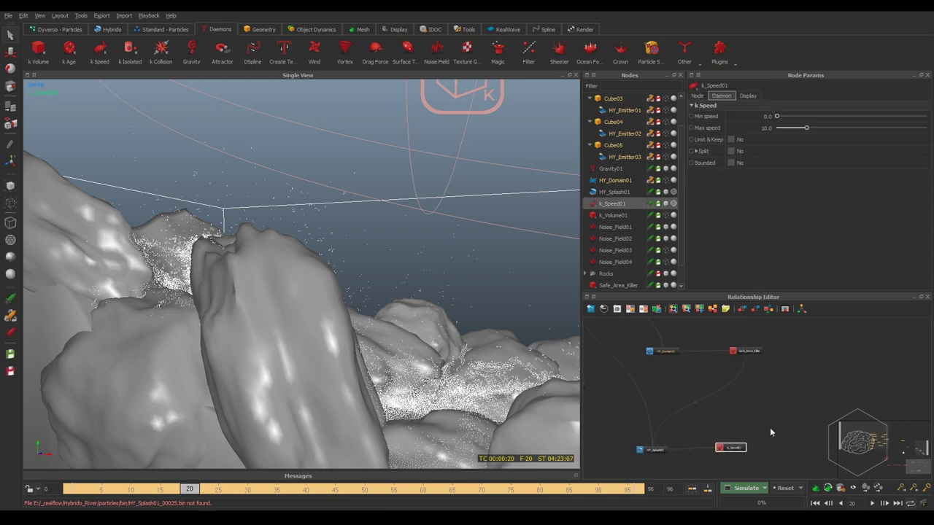
{"action": "middle_click_drag", "start_coordinate": [770, 428], "coordinate": [738, 373]}
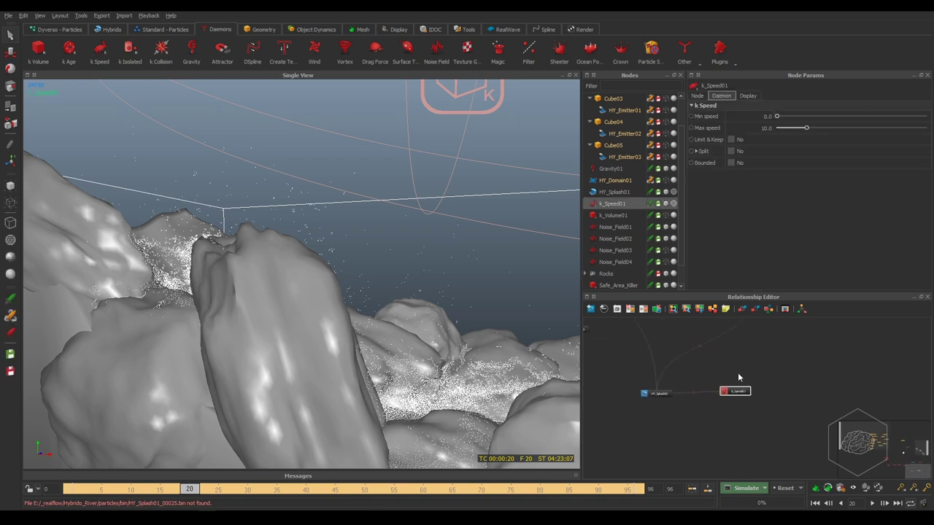
Set k_Speed01's maximum speed to 3.0.
{"action": "double_click", "coordinate": [767, 128]}
{"action": "type", "text": "3"}
{"action": "key", "text": "Return"}
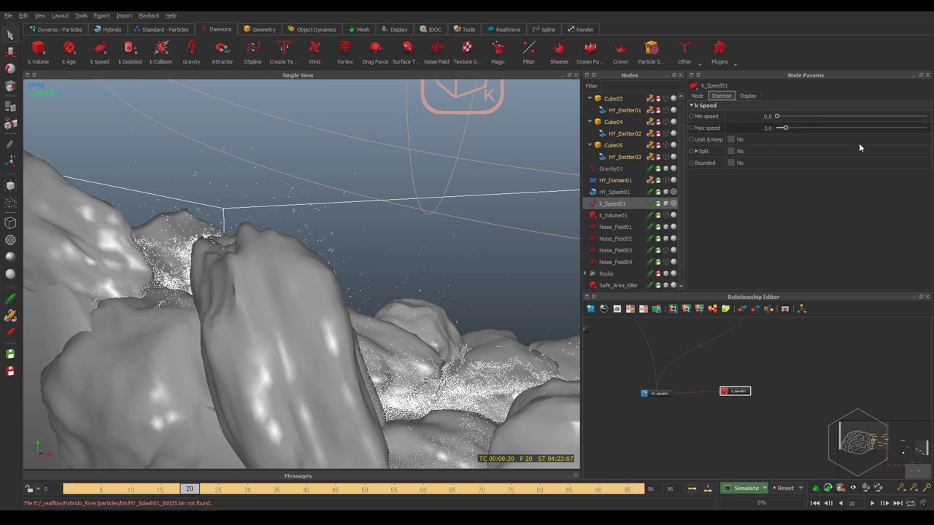
{"action": "double_click", "coordinate": [766, 127]}
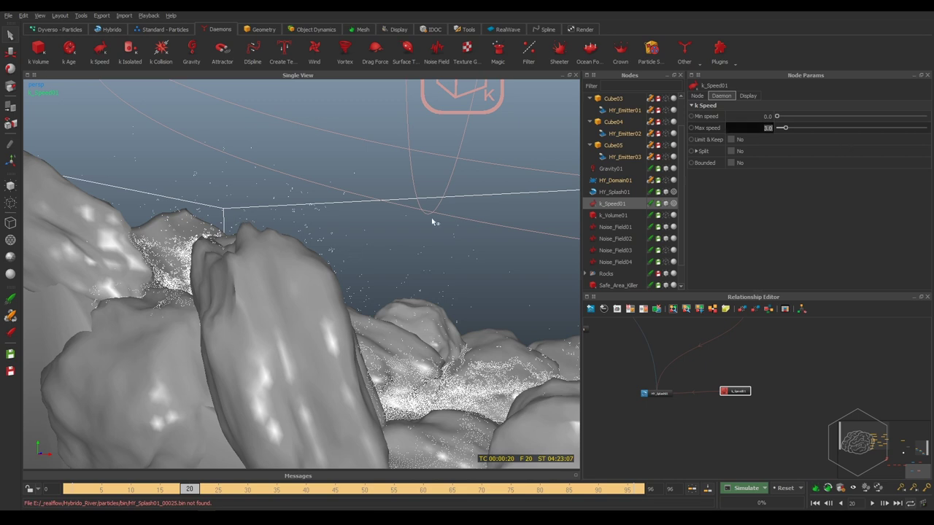
{"action": "left_click", "coordinate": [804, 403]}
{"action": "left_click_drag", "start_coordinate": [747, 371], "coordinate": [714, 416]}
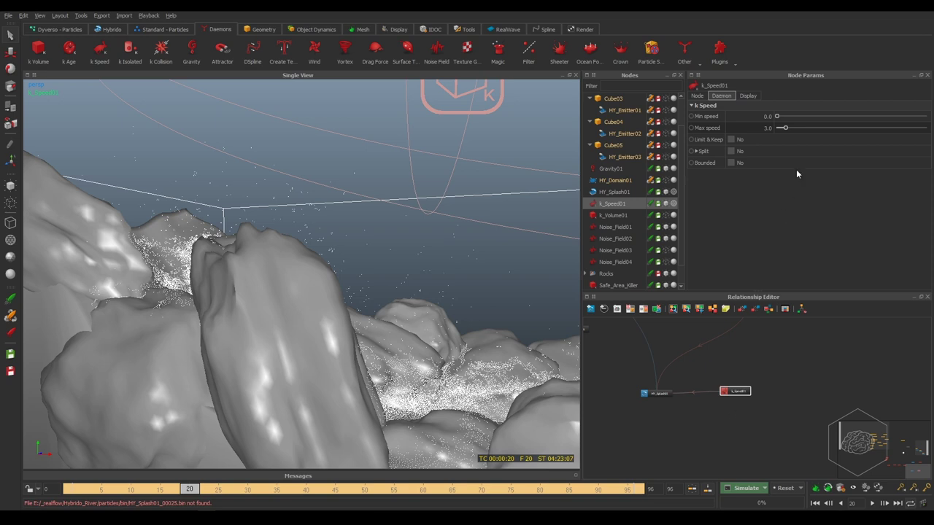
{"action": "double_click", "coordinate": [759, 129]}
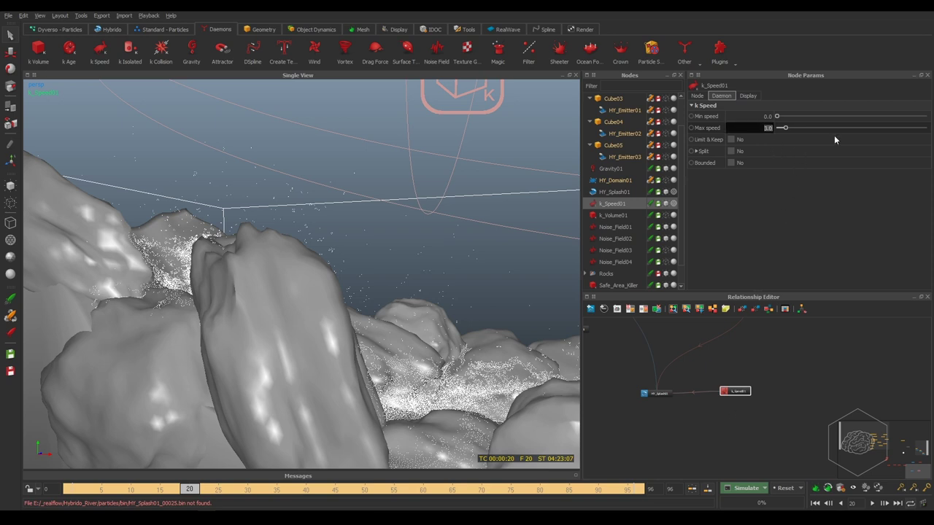
{"action": "key", "text": "Return"}
{"action": "left_click", "coordinate": [744, 406]}
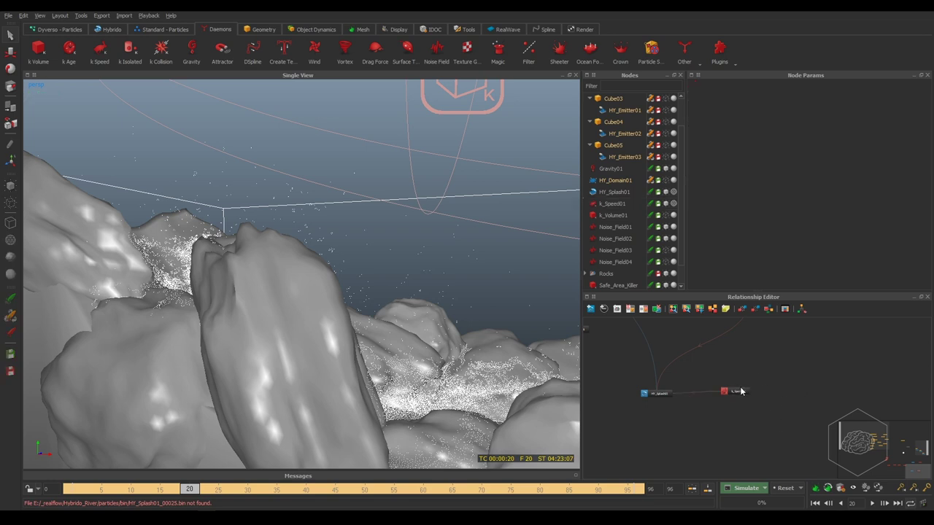
{"action": "left_click_drag", "start_coordinate": [735, 391], "coordinate": [755, 399]}
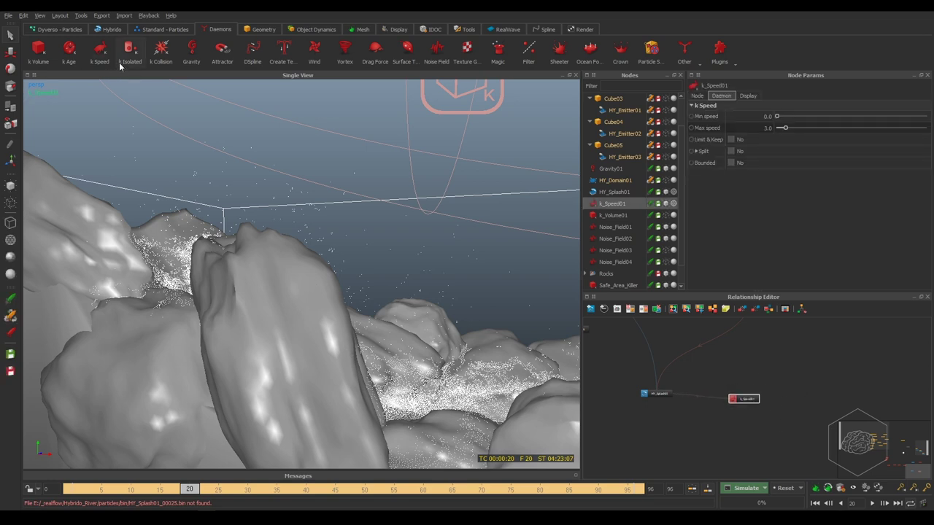
Duplicate the Safe_Area_Killer daemon as Safe_Area_Killer01 with Ctrl+D.
{"action": "middle_click_drag", "start_coordinate": [774, 384], "coordinate": [717, 445]}
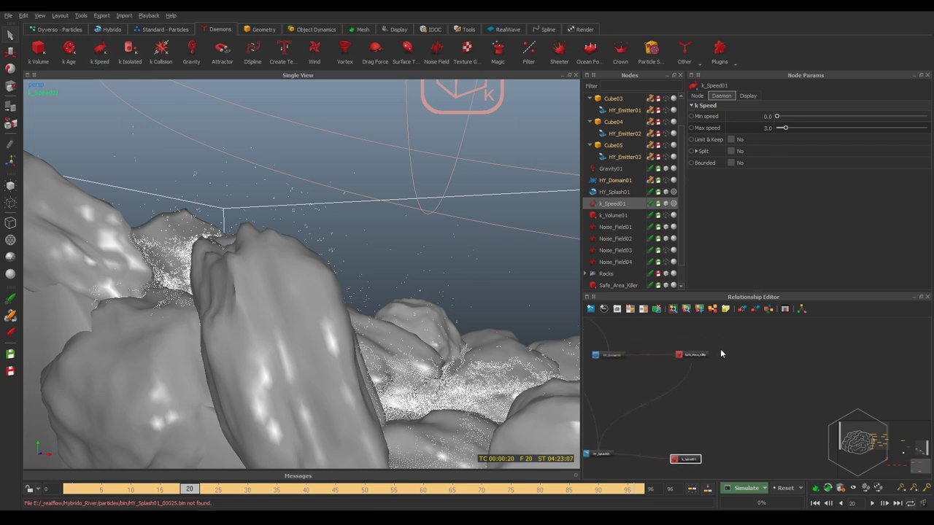
{"action": "left_click", "coordinate": [699, 354]}
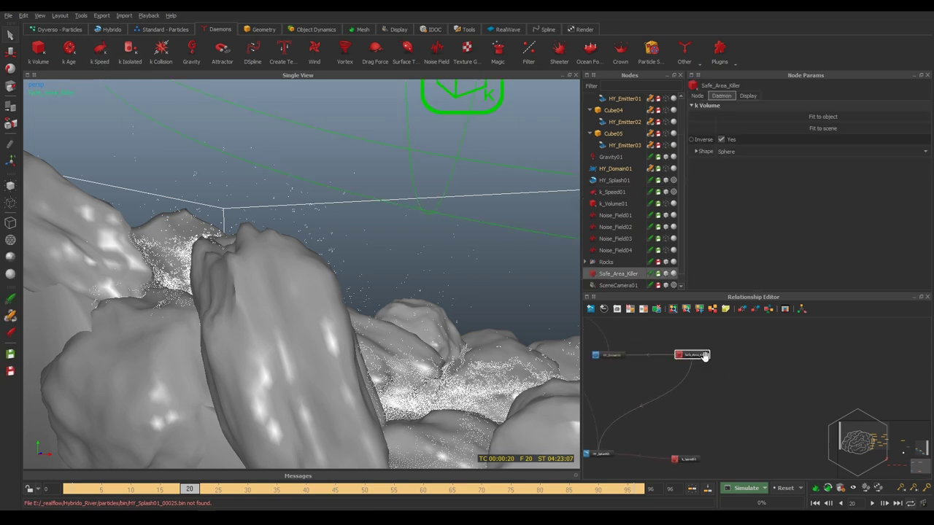
{"action": "key", "text": "ctrl+d"}
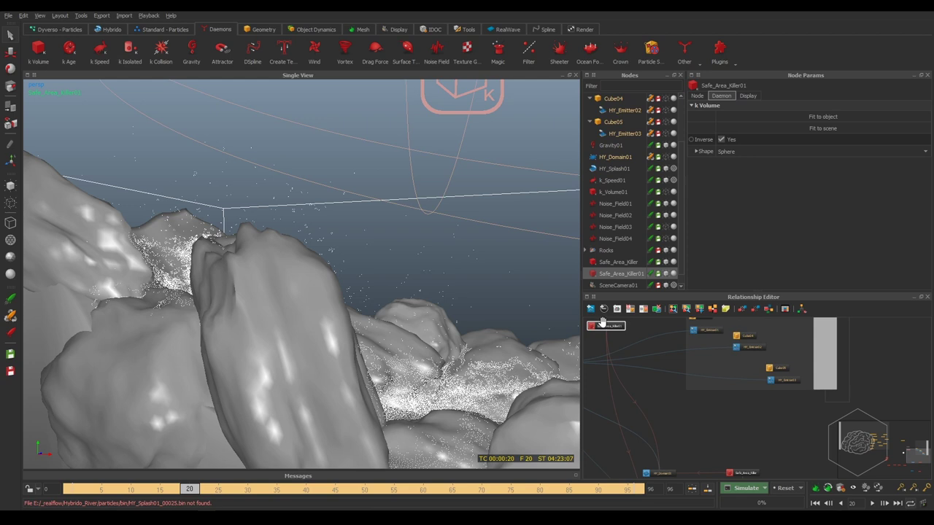
Place Safe_Area_Killer01 near HY_Splash01 in the graph, select it, and frame the whole domain.
{"action": "mouse_move", "coordinate": [602, 323]}
{"action": "left_mouse_down"}
{"action": "mouse_move", "coordinate": [799, 322]}
{"action": "mouse_move", "coordinate": [827, 413]}
{"action": "left_mouse_up"}
{"action": "left_click", "coordinate": [784, 403]}
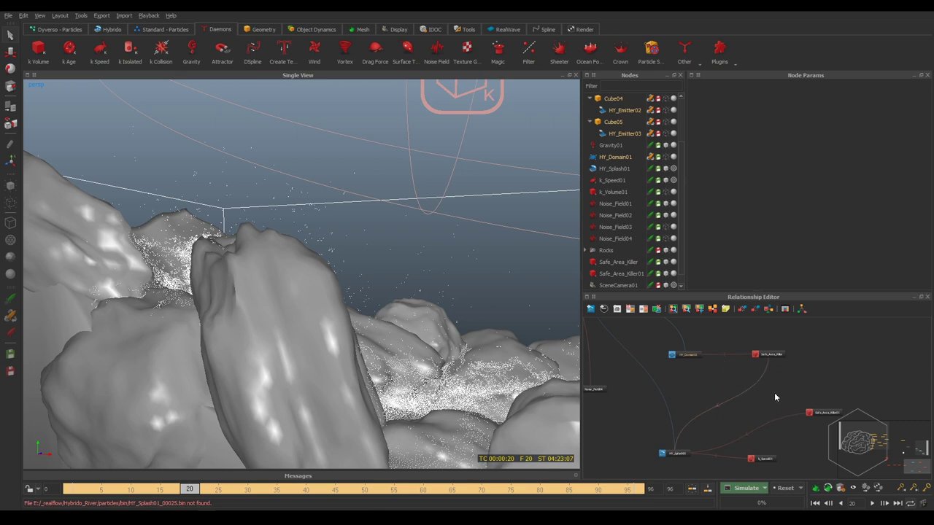
{"action": "middle_click_drag", "start_coordinate": [805, 390], "coordinate": [747, 345]}
{"action": "left_click", "coordinate": [766, 368]}
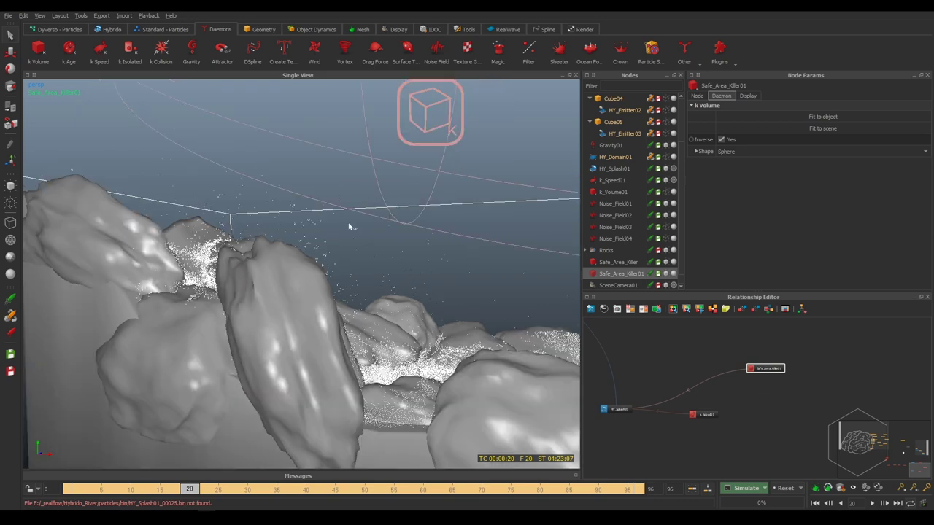
{"action": "scroll", "coordinate": [351, 225], "scroll_direction": "down", "scroll_amount": 5}
{"action": "left_click_drag", "start_coordinate": [350, 225], "coordinate": [576, 322], "text": "alt"}
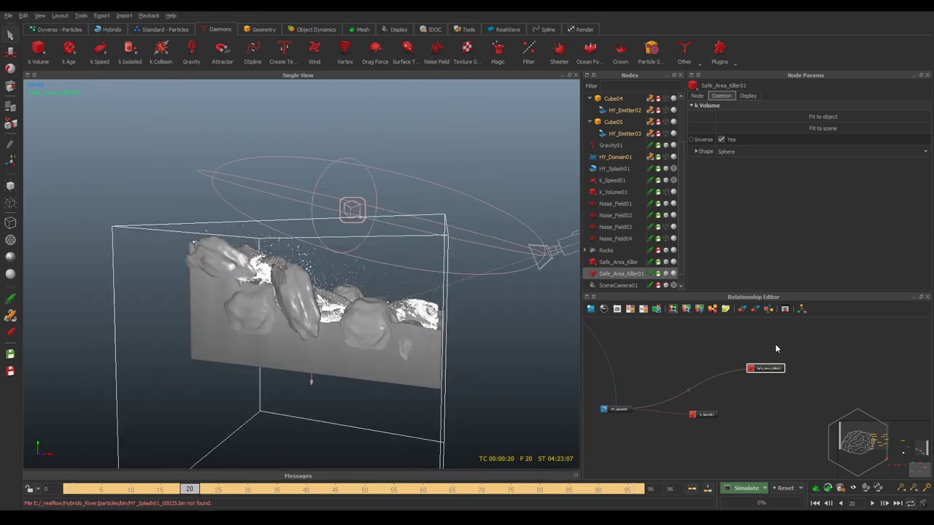
Lower Safe_Area_Killer01 along the Y axis into the domain with the Move tool.
{"action": "left_click", "coordinate": [10, 162]}
{"action": "mouse_move", "coordinate": [437, 132]}
{"action": "left_mouse_down"}
{"action": "mouse_move", "coordinate": [435, 184]}
{"action": "mouse_move", "coordinate": [382, 163]}
{"action": "mouse_move", "coordinate": [390, 138]}
{"action": "mouse_move", "coordinate": [424, 165]}
{"action": "left_mouse_up"}
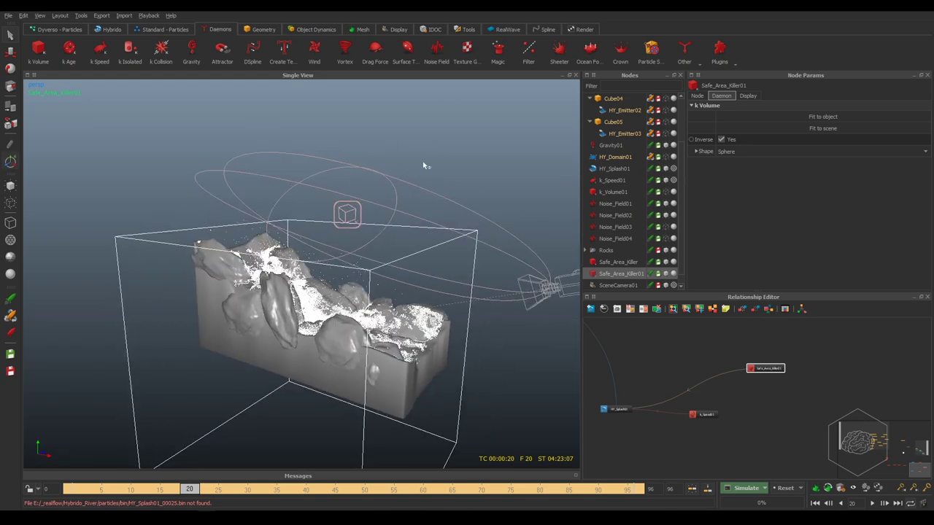
{"action": "left_click_drag", "start_coordinate": [763, 369], "coordinate": [707, 362]}
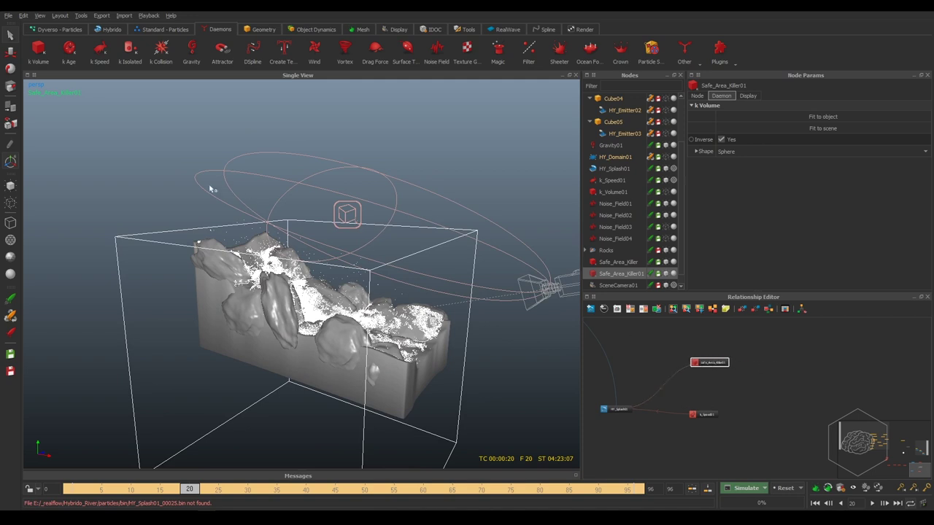
{"action": "left_click", "coordinate": [10, 57]}
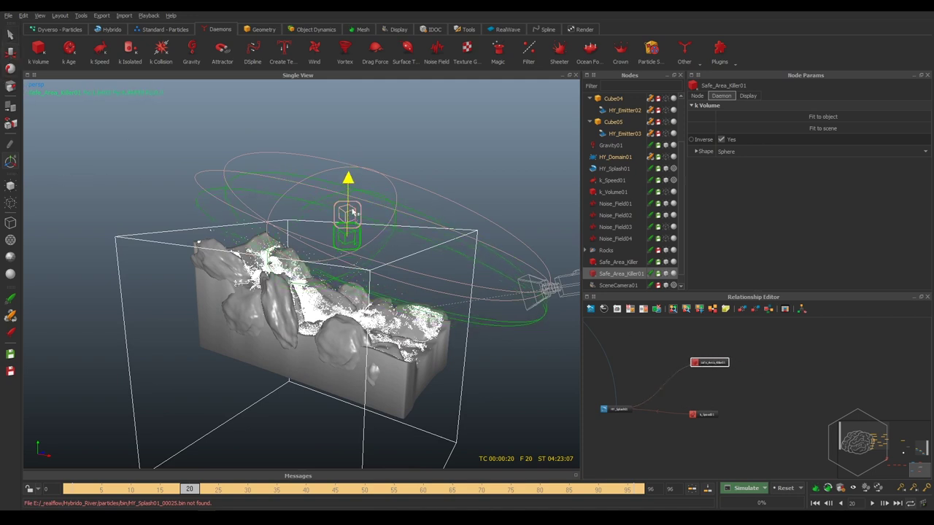
{"action": "left_click_drag", "start_coordinate": [349, 219], "coordinate": [337, 264], "text": "alt"}
{"action": "scroll", "coordinate": [337, 264], "scroll_direction": "up", "scroll_amount": 3}
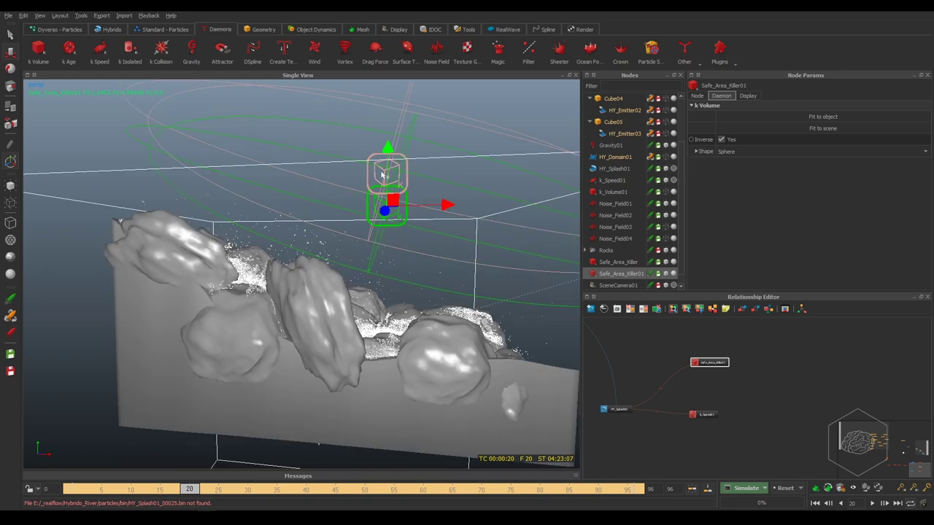
{"action": "mouse_move", "coordinate": [390, 172]}
{"action": "left_mouse_down"}
{"action": "mouse_move", "coordinate": [385, 182]}
{"action": "mouse_move", "coordinate": [393, 173]}
{"action": "left_mouse_up"}
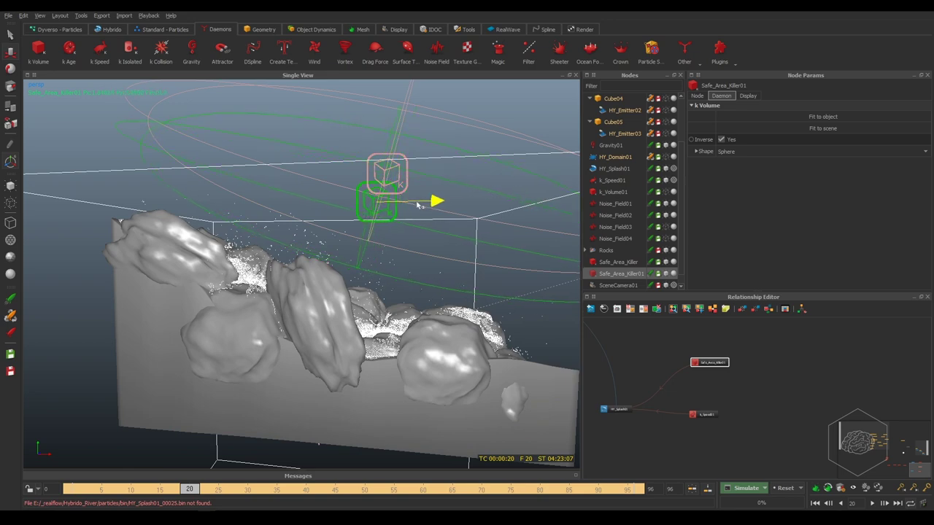
Orbit to a new angle and select the HY_Splash01 particles.
{"action": "mouse_move", "coordinate": [434, 202]}
{"action": "left_mouse_down", "text": "alt"}
{"action": "mouse_move", "coordinate": [409, 268]}
{"action": "mouse_move", "coordinate": [401, 255]}
{"action": "left_mouse_up", "text": "alt"}
{"action": "scroll", "coordinate": [401, 254], "scroll_direction": "down", "scroll_amount": 5}
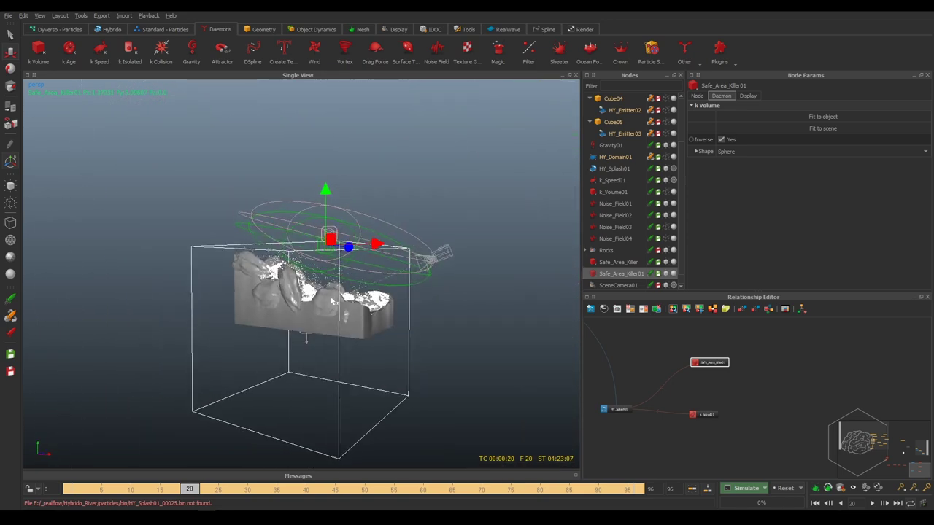
{"action": "middle_click_drag", "start_coordinate": [746, 385], "coordinate": [714, 353]}
{"action": "left_click", "coordinate": [716, 387]}
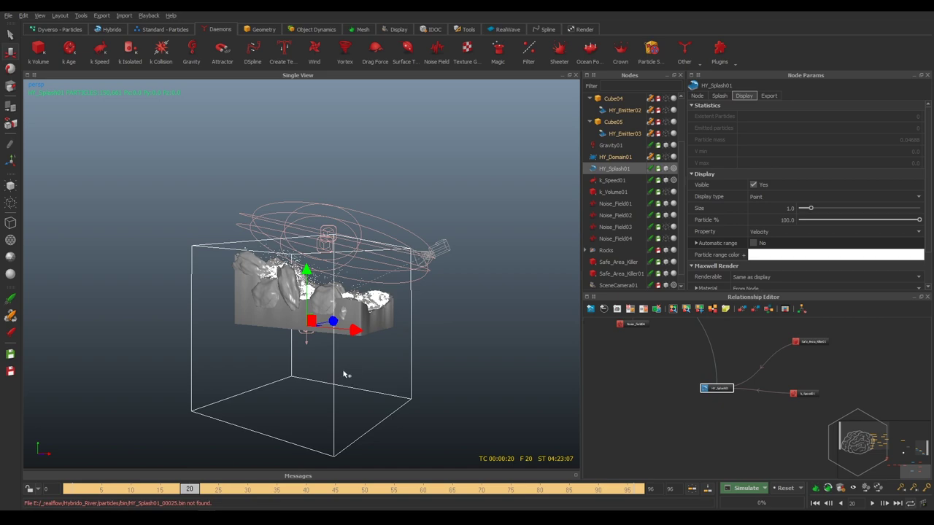
Scale the domain box along X with the scale gizmo.
{"action": "key", "text": "e"}
{"action": "key", "text": "r"}
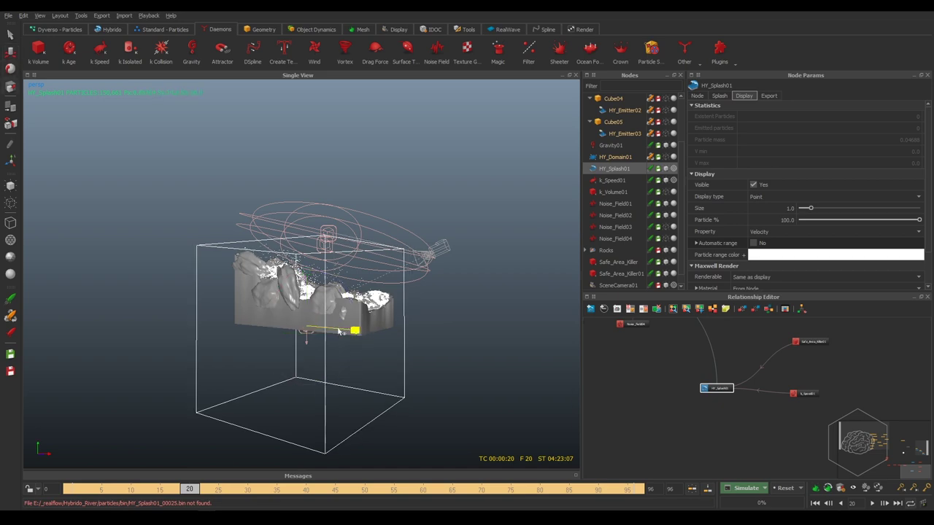
{"action": "mouse_move", "coordinate": [356, 332]}
{"action": "left_mouse_down"}
{"action": "mouse_move", "coordinate": [332, 332]}
{"action": "mouse_move", "coordinate": [414, 322]}
{"action": "mouse_move", "coordinate": [376, 330]}
{"action": "left_mouse_up"}
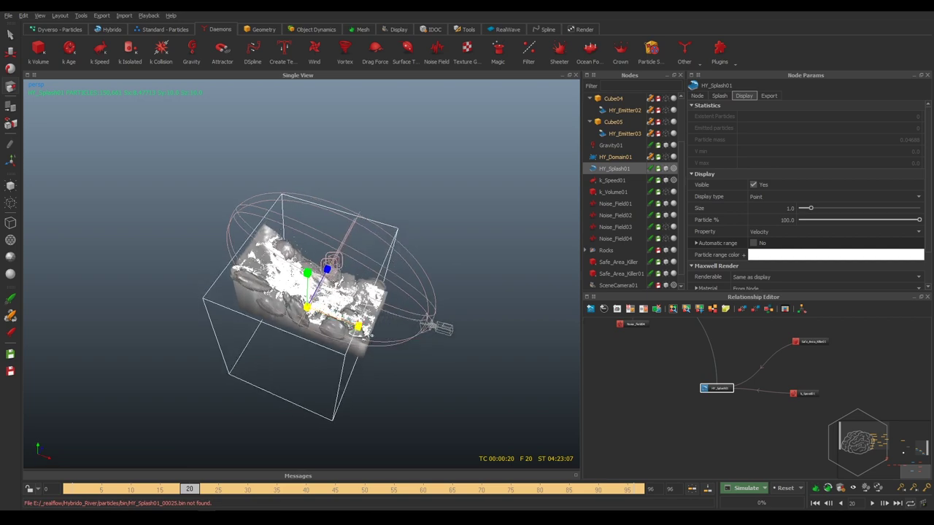
{"action": "left_click_drag", "start_coordinate": [357, 327], "coordinate": [372, 334]}
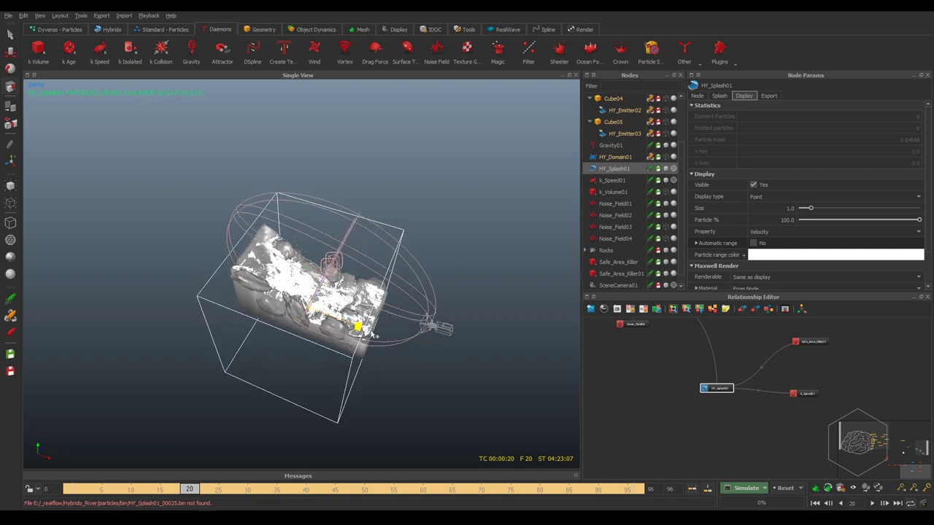
In top view, shrink the domain box's depth and narrow its width slightly.
{"action": "key", "text": "1"}
{"action": "scroll", "coordinate": [346, 202], "scroll_direction": "down", "scroll_amount": 2}
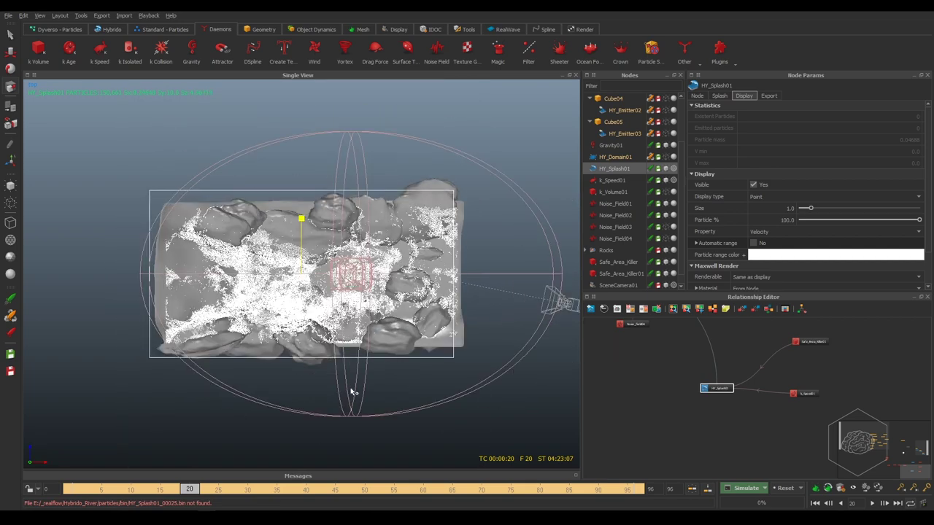
{"action": "left_click_drag", "start_coordinate": [350, 392], "coordinate": [353, 405]}
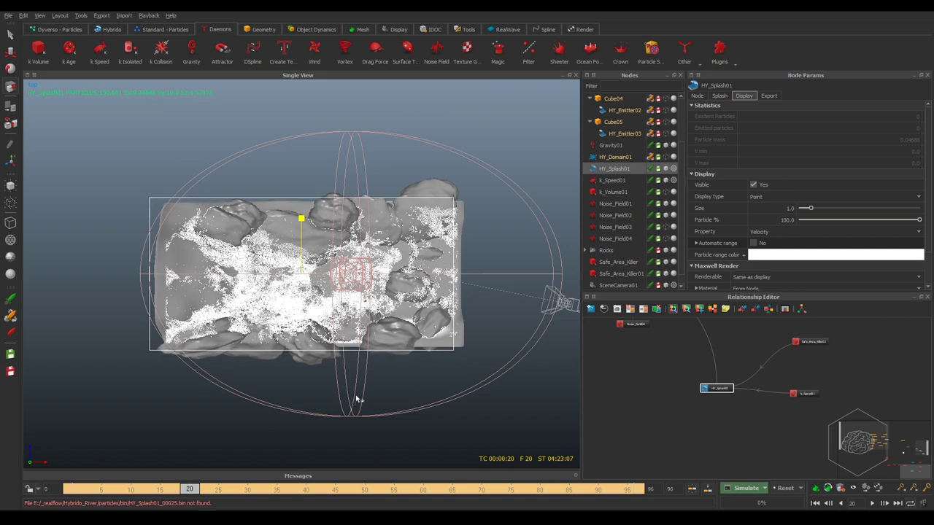
{"action": "left_click_drag", "start_coordinate": [358, 403], "coordinate": [361, 403]}
{"action": "left_click_drag", "start_coordinate": [357, 274], "coordinate": [365, 275]}
{"action": "key", "text": "w"}
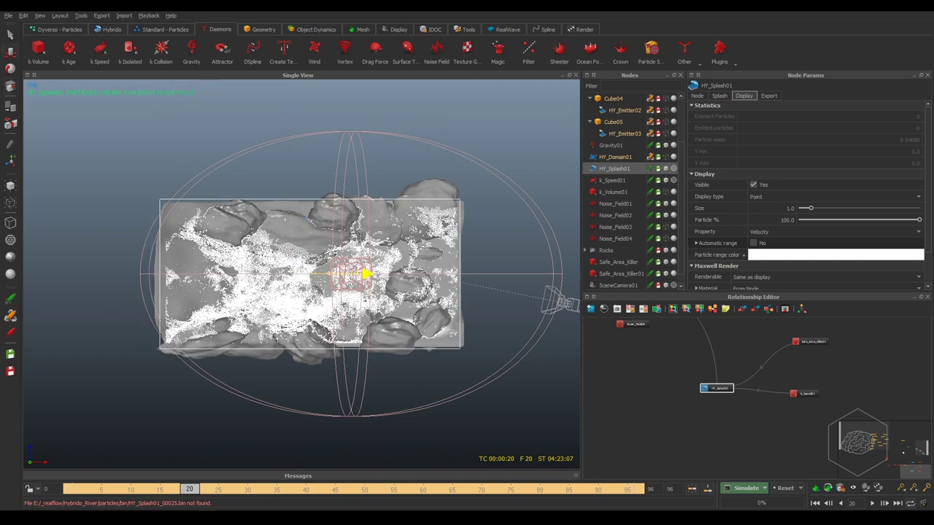
{"action": "key", "text": "1"}
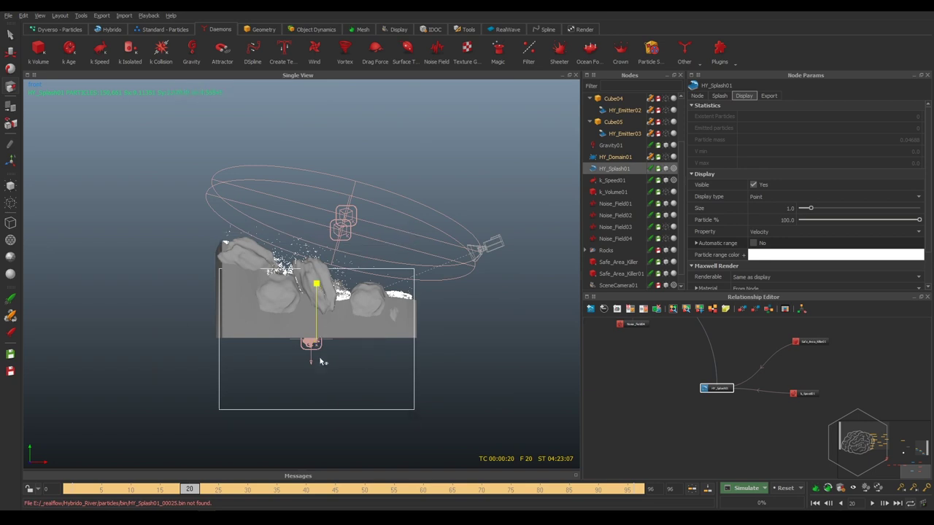
Raise the domain box along Y and display the scene as wireframe.
{"action": "key", "text": "e"}
{"action": "key", "text": "w"}
{"action": "left_click_drag", "start_coordinate": [315, 281], "coordinate": [334, 216]}
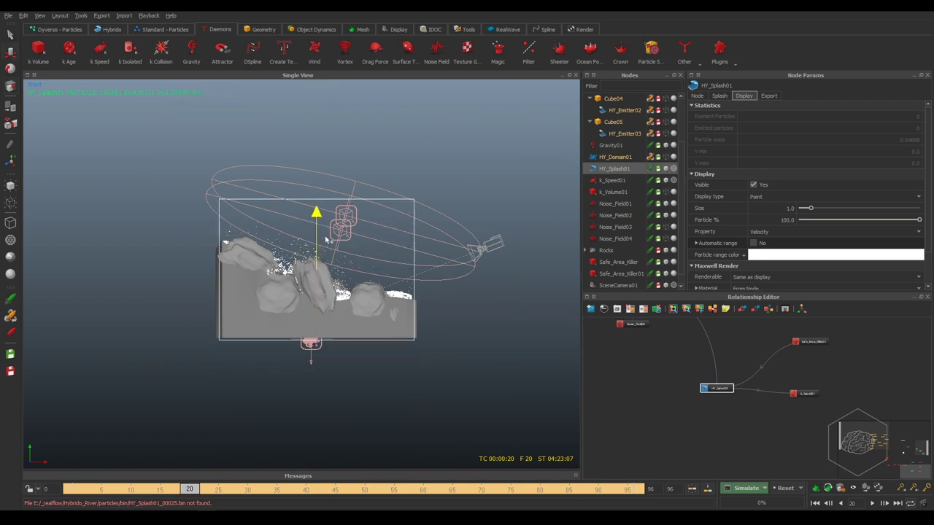
{"action": "scroll", "coordinate": [334, 216], "scroll_direction": "up", "scroll_amount": 3}
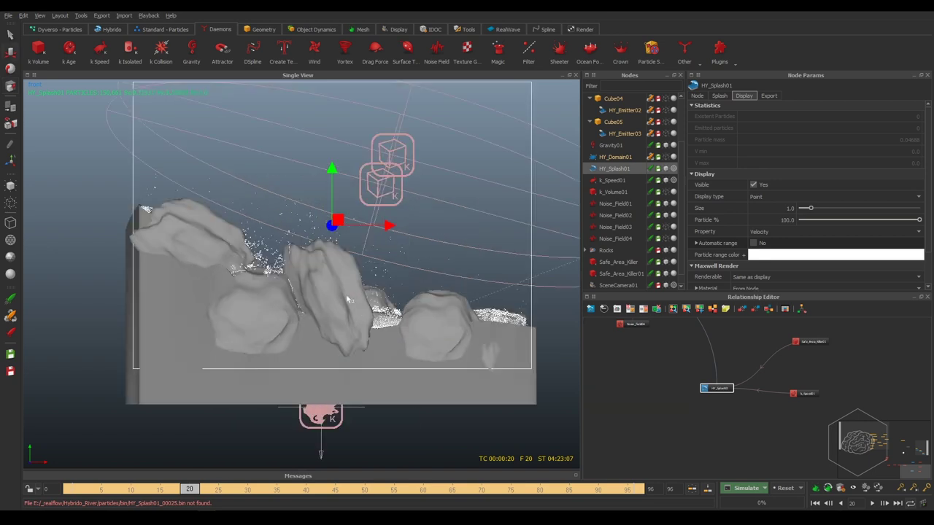
{"action": "scroll", "coordinate": [351, 298], "scroll_direction": "up", "scroll_amount": 2}
{"action": "middle_click_drag", "start_coordinate": [394, 277], "coordinate": [352, 285], "text": "alt"}
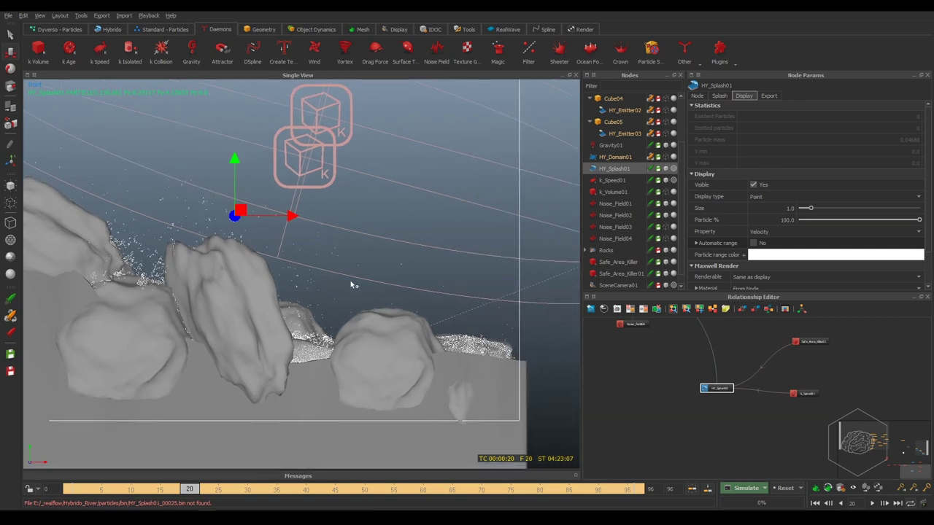
{"action": "key", "text": "2"}
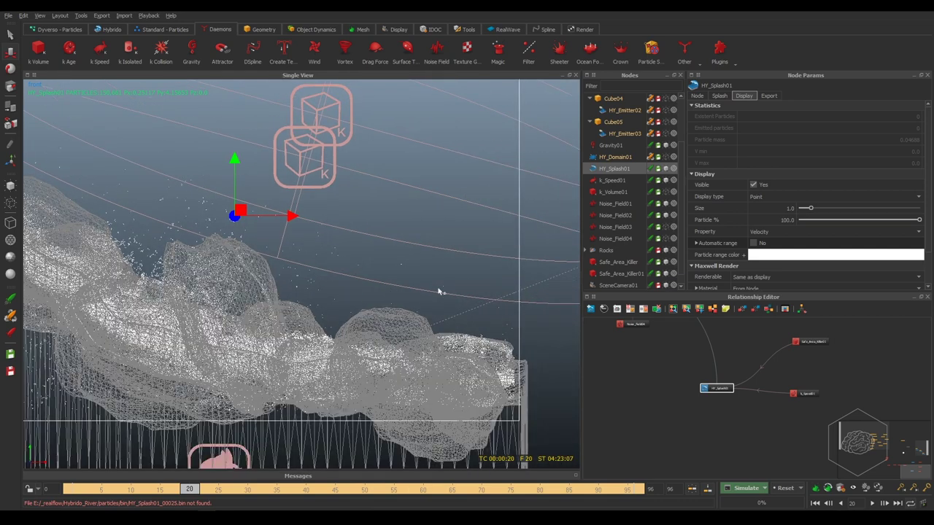
{"action": "scroll", "coordinate": [495, 294], "scroll_direction": "down", "scroll_amount": 2}
{"action": "scroll", "coordinate": [241, 331], "scroll_direction": "down", "scroll_amount": 2}
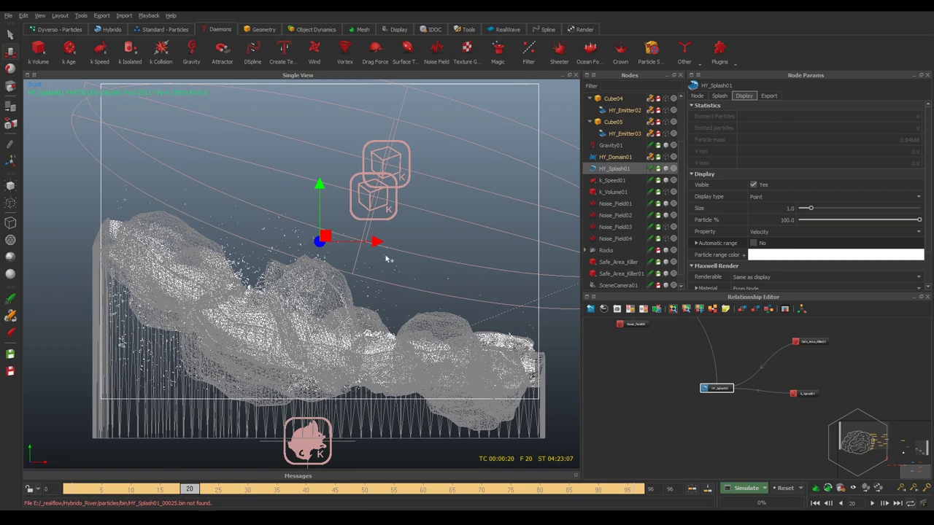
Squash the domain box vertically and lower it to hug the river.
{"action": "left_click_drag", "start_coordinate": [326, 325], "coordinate": [327, 298], "text": "alt"}
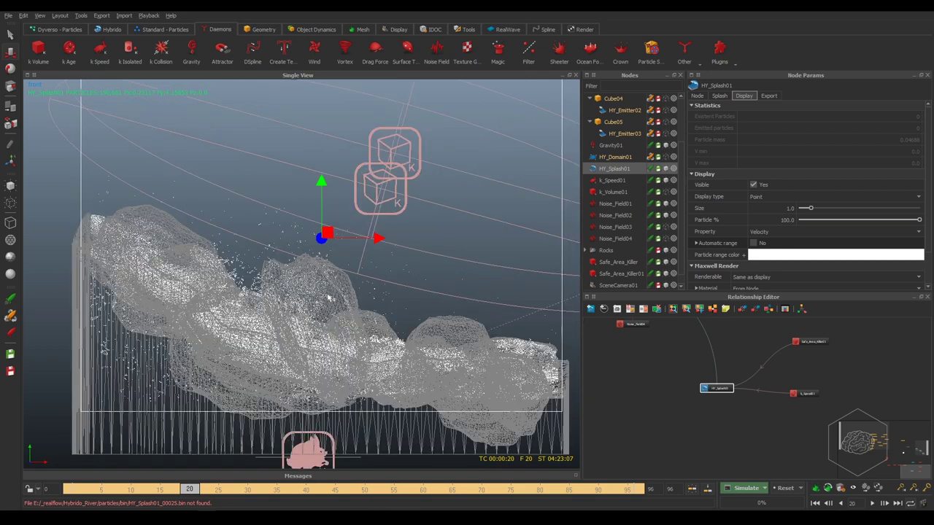
{"action": "key", "text": "r"}
{"action": "left_click_drag", "start_coordinate": [325, 188], "coordinate": [335, 241]}
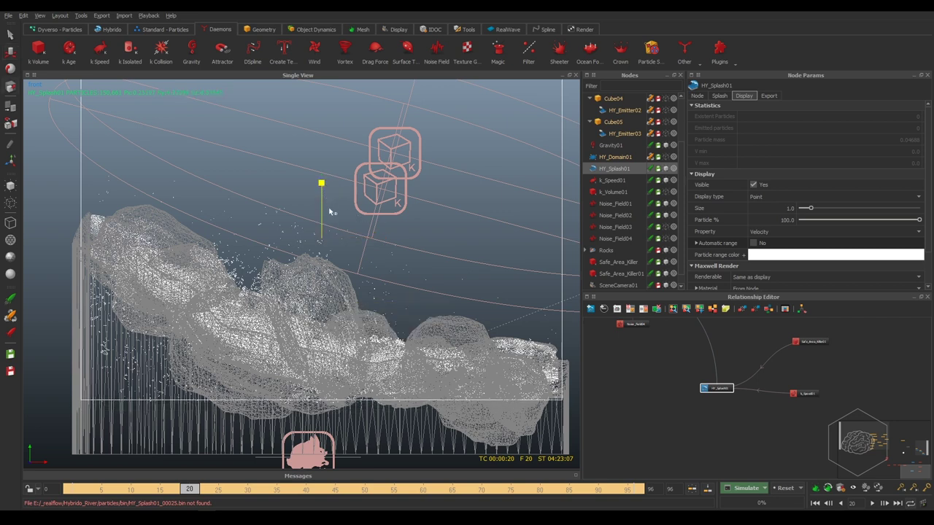
{"action": "key", "text": "w"}
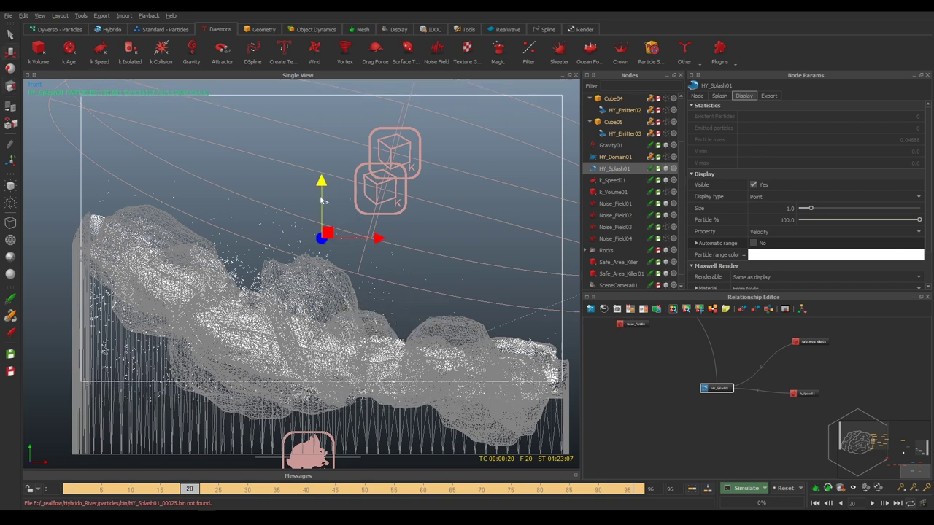
{"action": "mouse_move", "coordinate": [325, 202]}
{"action": "left_mouse_down"}
{"action": "mouse_move", "coordinate": [355, 265]}
{"action": "mouse_move", "coordinate": [324, 270]}
{"action": "mouse_move", "coordinate": [340, 266]}
{"action": "mouse_move", "coordinate": [325, 239]}
{"action": "mouse_move", "coordinate": [257, 247]}
{"action": "left_mouse_up"}
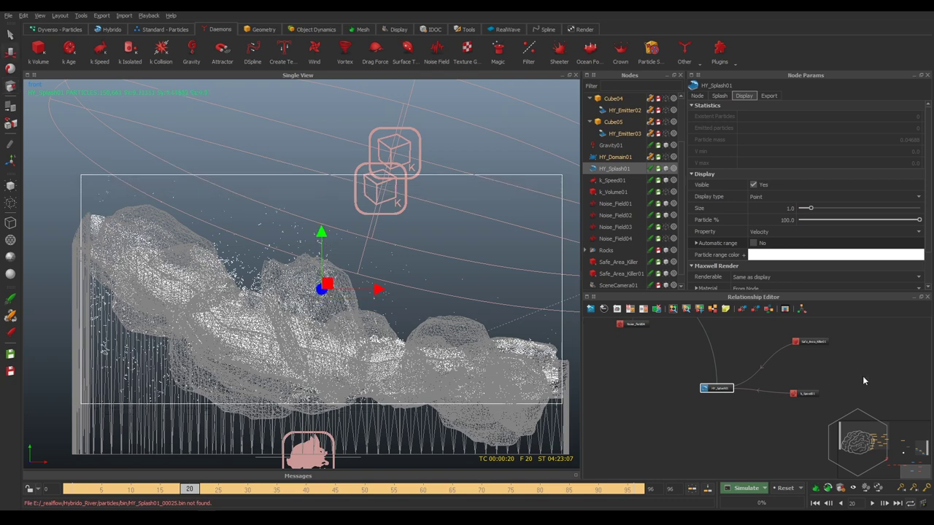
Duplicate Safe_Area_Killer01 as Safe_Area_Killer02 and place its node below the others.
{"action": "middle_click_drag", "start_coordinate": [863, 377], "coordinate": [689, 360]}
{"action": "left_click_drag", "start_coordinate": [697, 353], "coordinate": [758, 367]}
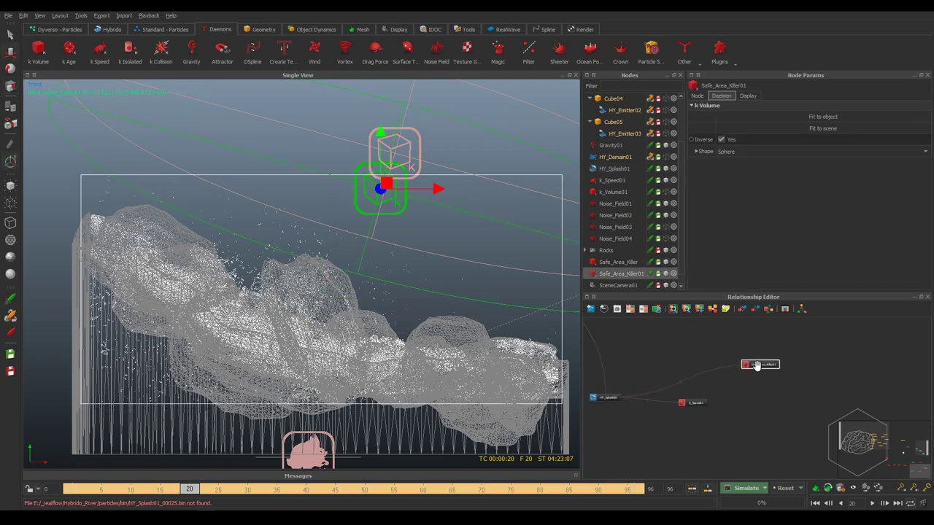
{"action": "key", "text": "ctrl+d"}
{"action": "left_click_drag", "start_coordinate": [602, 328], "coordinate": [755, 435]}
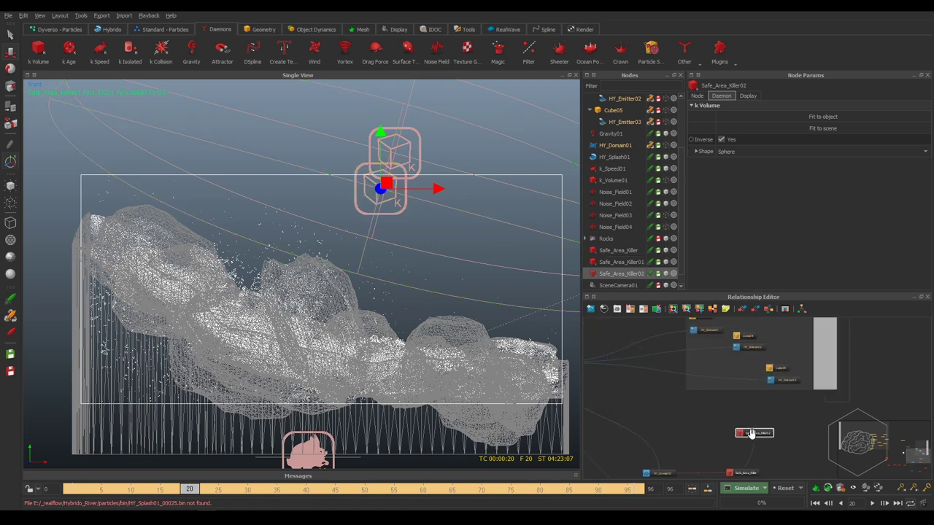
{"action": "middle_click_drag", "start_coordinate": [754, 435], "coordinate": [705, 351]}
{"action": "left_click_drag", "start_coordinate": [705, 352], "coordinate": [810, 414]}
{"action": "middle_click_drag", "start_coordinate": [810, 413], "coordinate": [772, 337]}
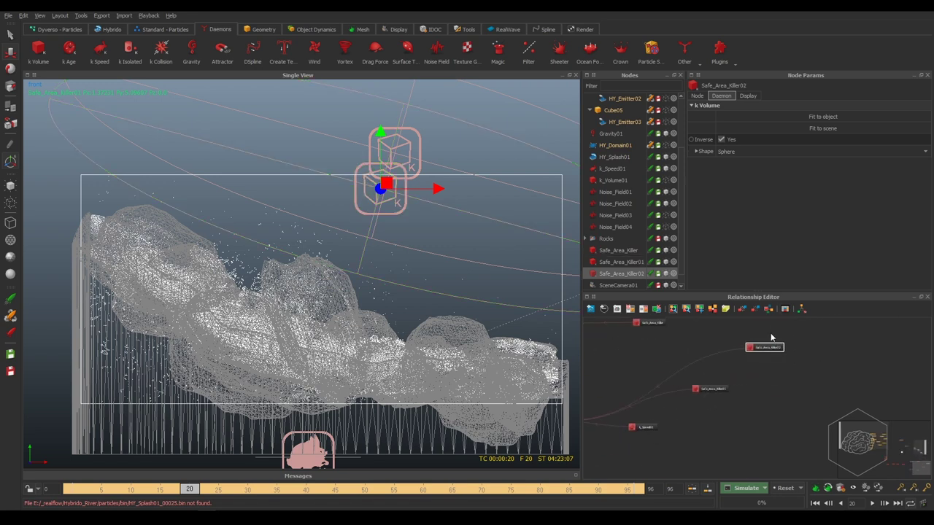
{"action": "mouse_move", "coordinate": [767, 356]}
{"action": "left_mouse_down"}
{"action": "mouse_move", "coordinate": [795, 422]}
{"action": "mouse_move", "coordinate": [768, 429]}
{"action": "left_mouse_up"}
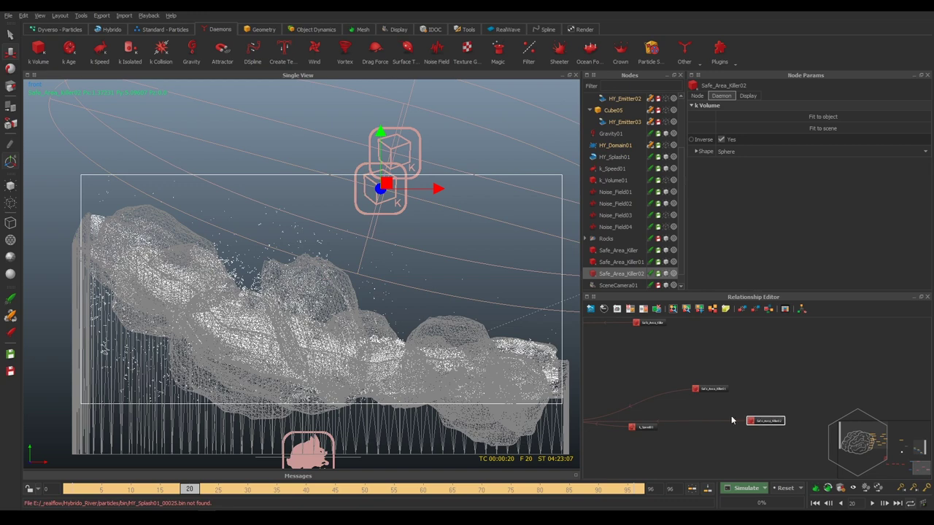
Move Safe_Area_Killer02 down into the domain and set its Shape to Box.
{"action": "left_click_drag", "start_coordinate": [381, 150], "coordinate": [382, 326]}
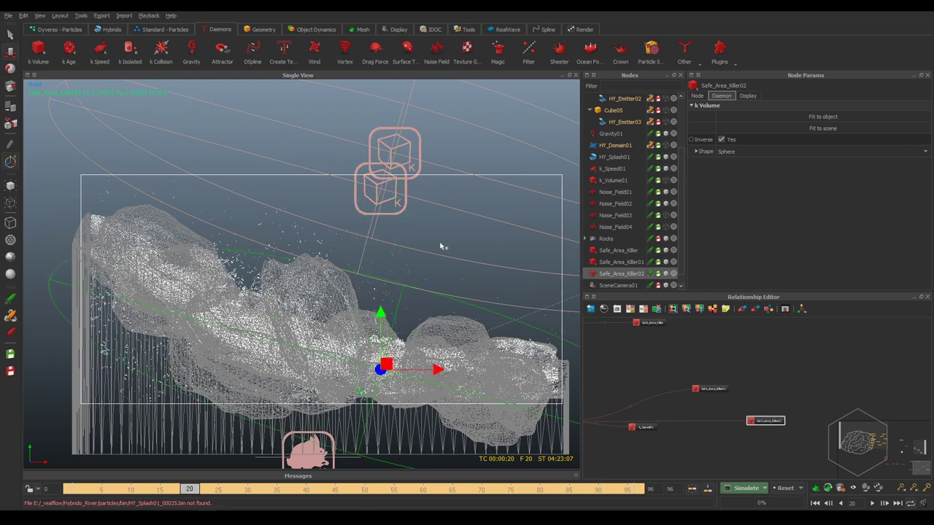
{"action": "mouse_move", "coordinate": [442, 244]}
{"action": "left_mouse_down", "text": "alt"}
{"action": "mouse_move", "coordinate": [390, 262]}
{"action": "mouse_move", "coordinate": [281, 332]}
{"action": "left_mouse_up", "text": "alt"}
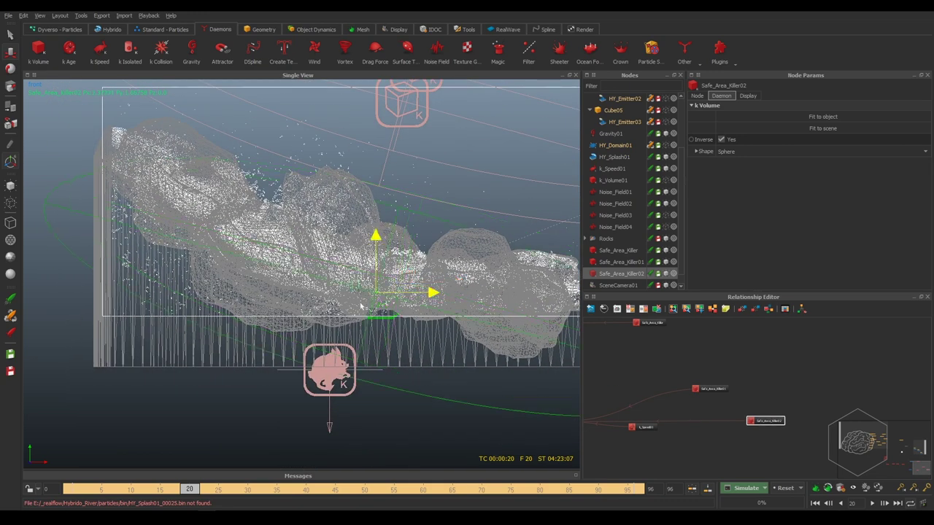
{"action": "scroll", "coordinate": [285, 332], "scroll_direction": "down", "scroll_amount": 3}
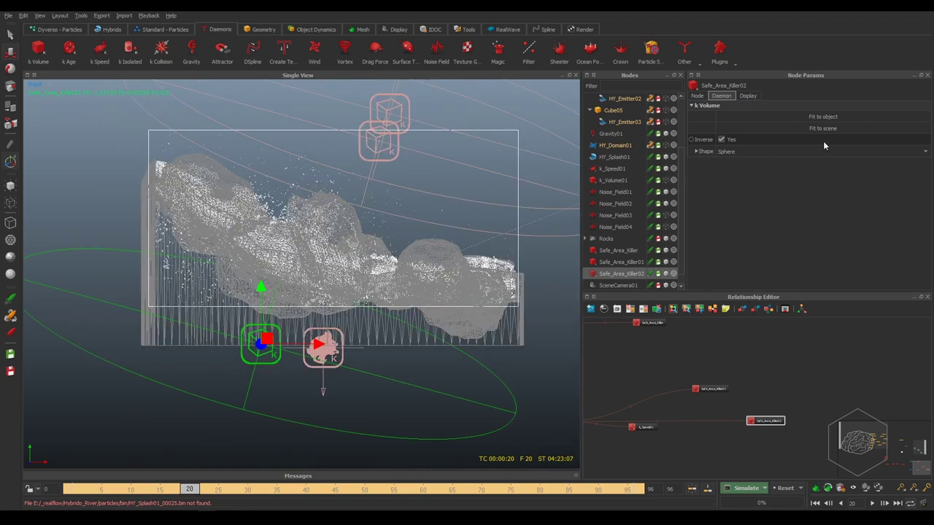
{"action": "left_click", "coordinate": [749, 152]}
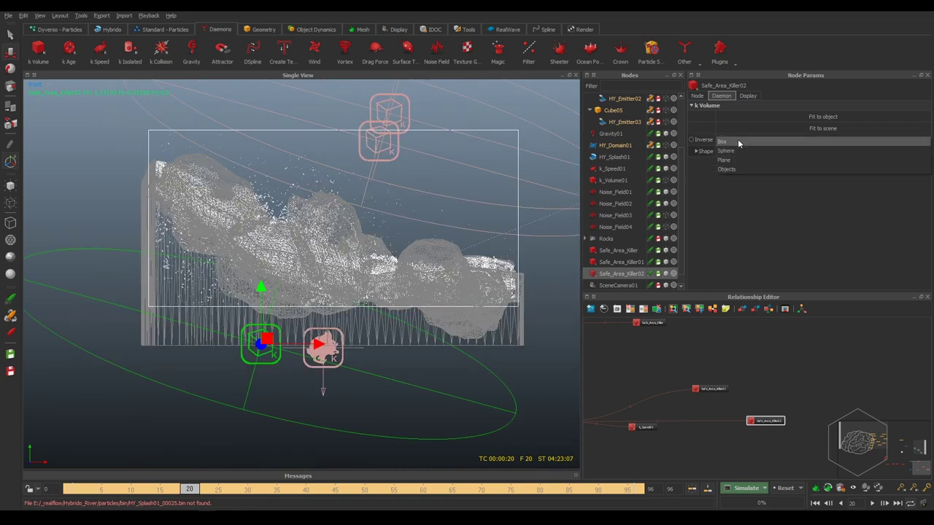
{"action": "left_click", "coordinate": [738, 140]}
Push the box volume toward the left corner, checking from top view and undoing a stray scale.
{"action": "left_click_drag", "start_coordinate": [274, 340], "coordinate": [272, 329]}
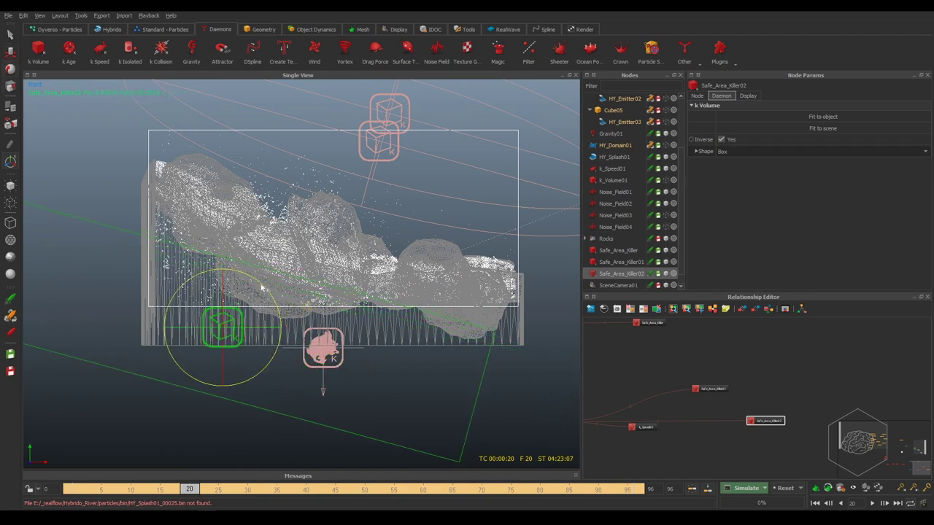
{"action": "mouse_move", "coordinate": [223, 323]}
{"action": "left_mouse_down"}
{"action": "mouse_move", "coordinate": [195, 322]}
{"action": "mouse_move", "coordinate": [199, 316]}
{"action": "left_mouse_up"}
{"action": "key", "text": "r"}
{"action": "left_click", "coordinate": [11, 163]}
{"action": "key", "text": "1"}
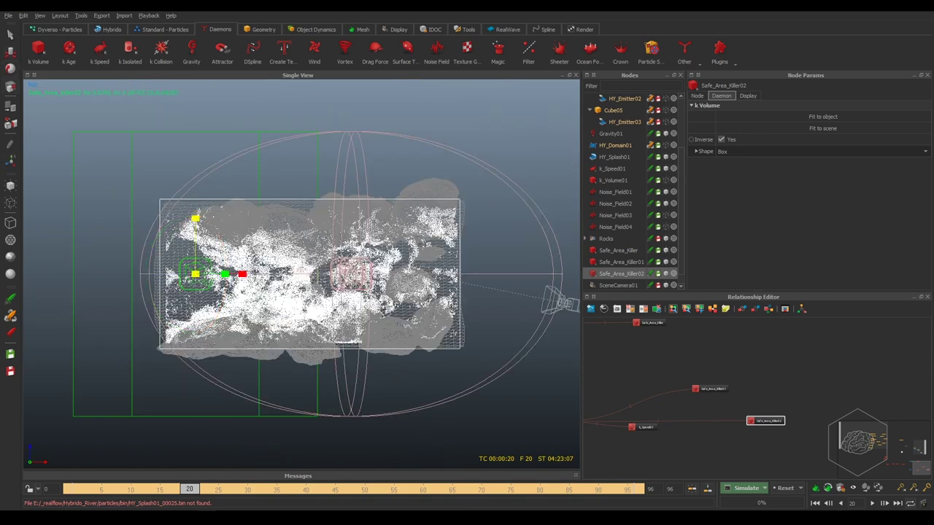
{"action": "left_click", "coordinate": [198, 206]}
{"action": "key", "text": "ctrl+z"}
{"action": "key", "text": "ctrl+z"}
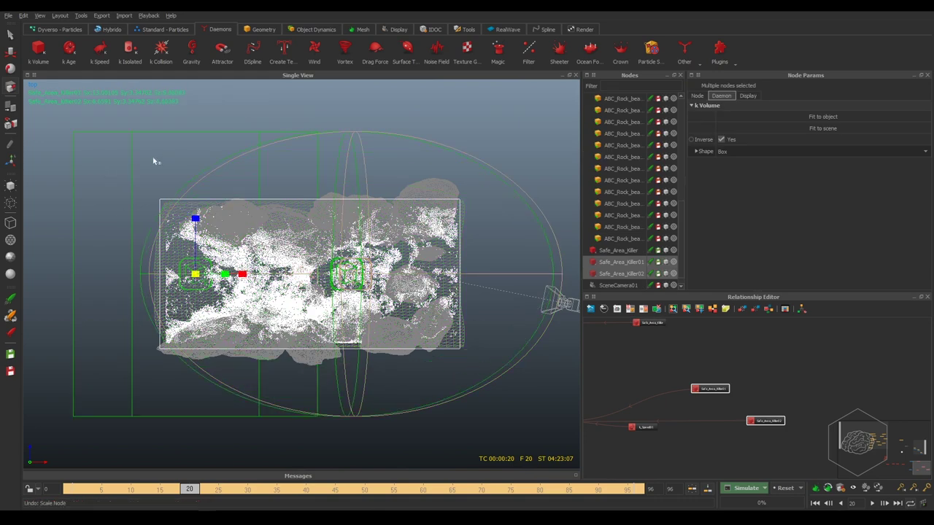
{"action": "key", "text": "ctrl+z"}
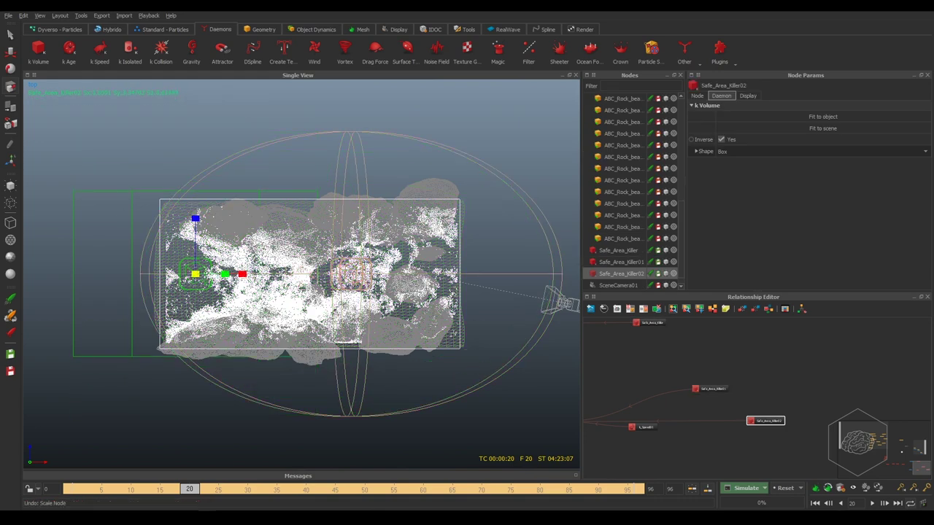
Rotate the box volume across the domain's lower-left corner and nudge it into place.
{"action": "key", "text": "4"}
{"action": "scroll", "coordinate": [267, 319], "scroll_direction": "up", "scroll_amount": 2}
{"action": "scroll", "coordinate": [267, 319], "scroll_direction": "up", "scroll_amount": 2}
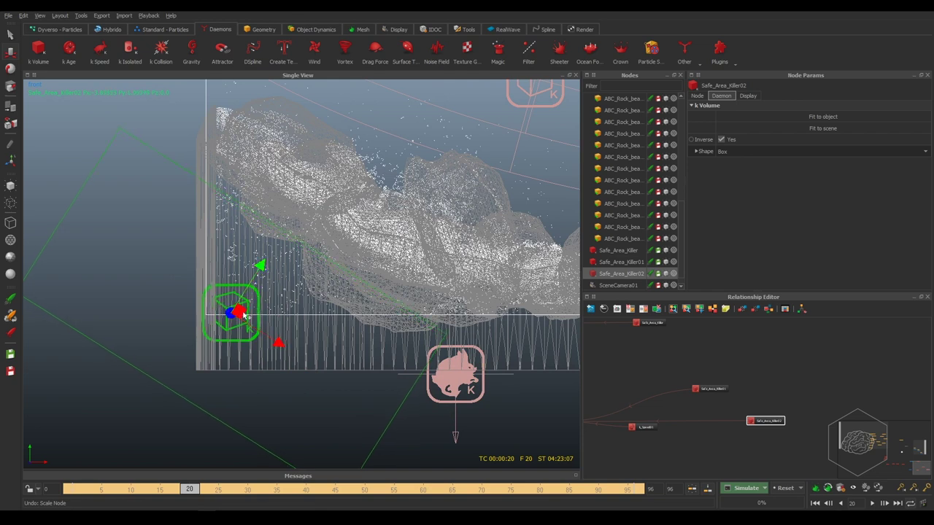
{"action": "key", "text": "e"}
{"action": "left_click_drag", "start_coordinate": [277, 278], "coordinate": [286, 282]}
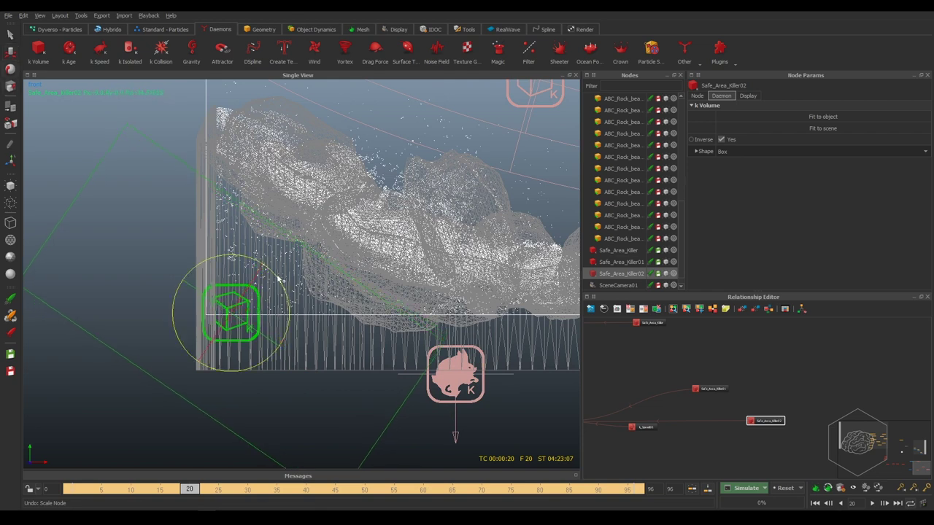
{"action": "key", "text": "w"}
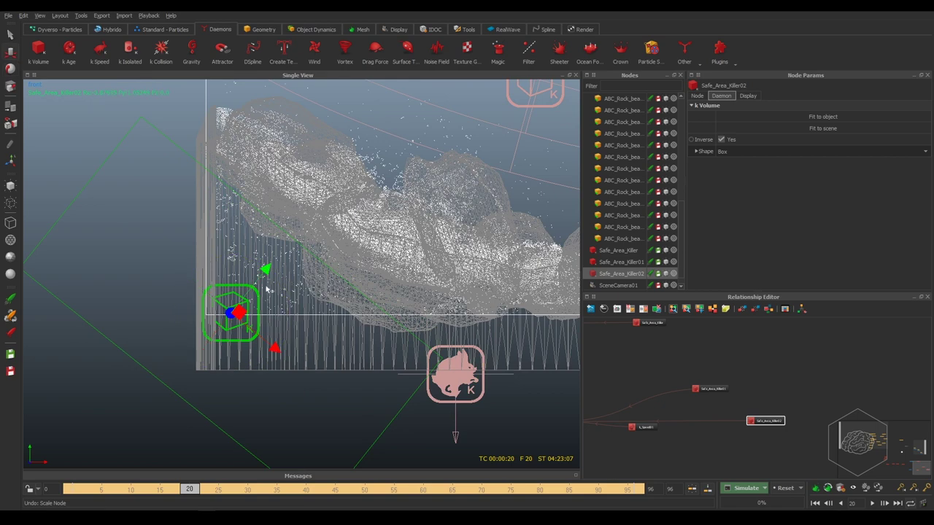
{"action": "left_click_drag", "start_coordinate": [238, 313], "coordinate": [243, 306]}
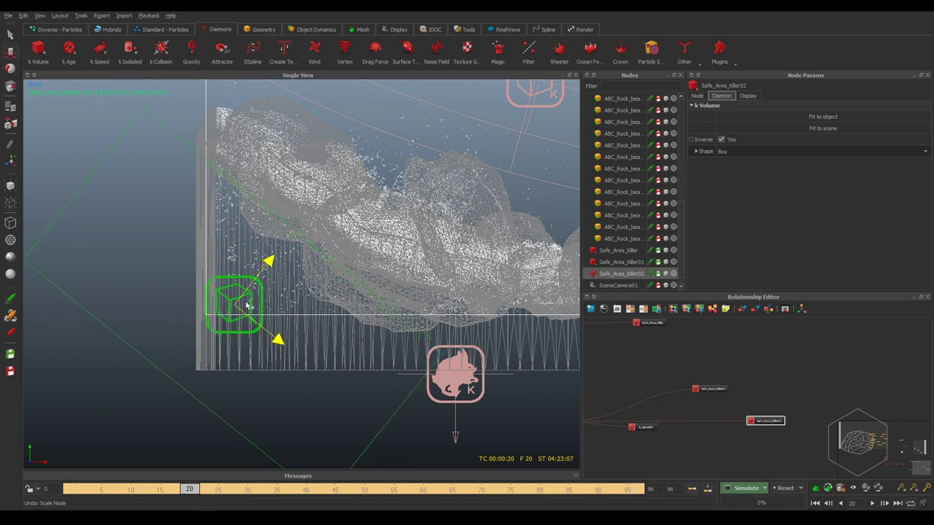
{"action": "scroll", "coordinate": [244, 305], "scroll_direction": "down", "scroll_amount": 2}
Duplicate the killer volume as Safe_Area_Killer03 and move it lower, below the rock line.
{"action": "key", "text": "ctrl+d"}
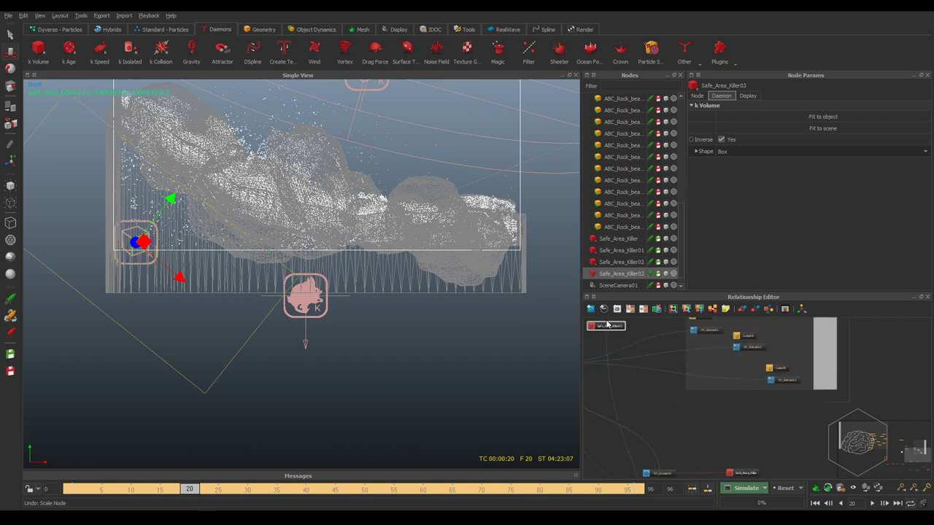
{"action": "left_click", "coordinate": [316, 306]}
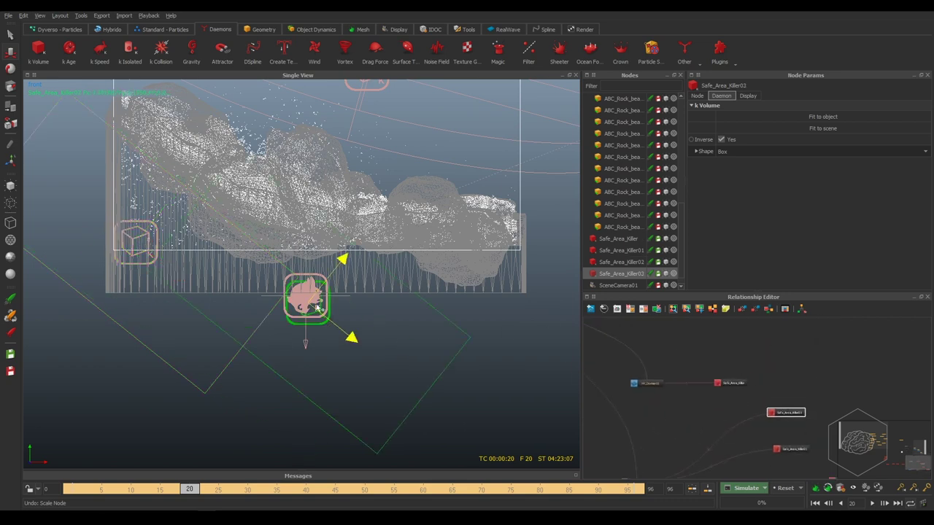
{"action": "key", "text": "w"}
{"action": "key", "text": "e"}
{"action": "key", "text": "w"}
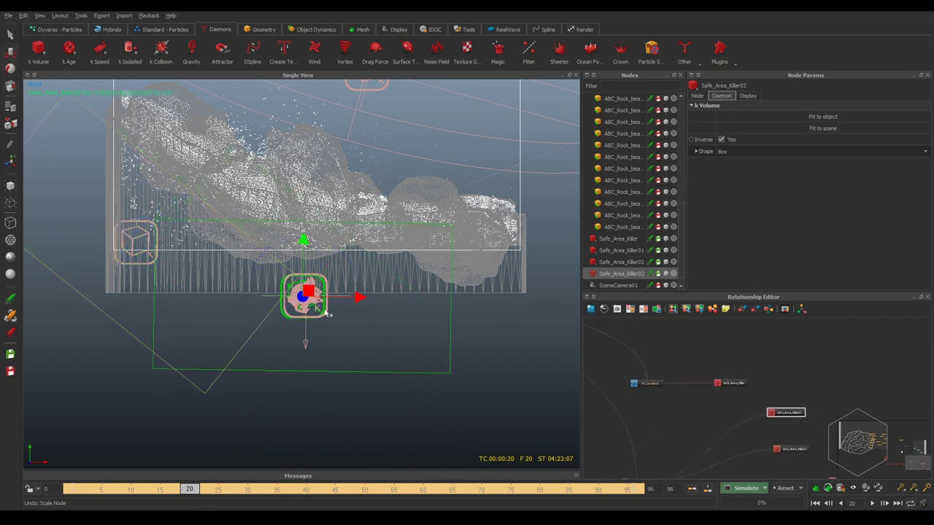
{"action": "left_click_drag", "start_coordinate": [329, 312], "coordinate": [389, 346]}
Zoom, pan and re-angle the view across the river domain.
{"action": "scroll", "coordinate": [387, 247], "scroll_direction": "up", "scroll_amount": 3}
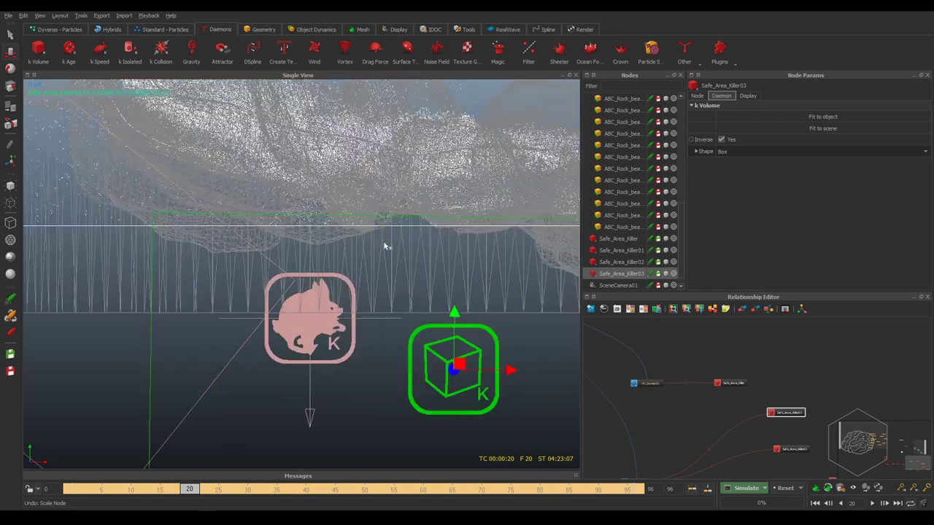
{"action": "middle_click_drag", "start_coordinate": [387, 247], "coordinate": [266, 203], "text": "alt"}
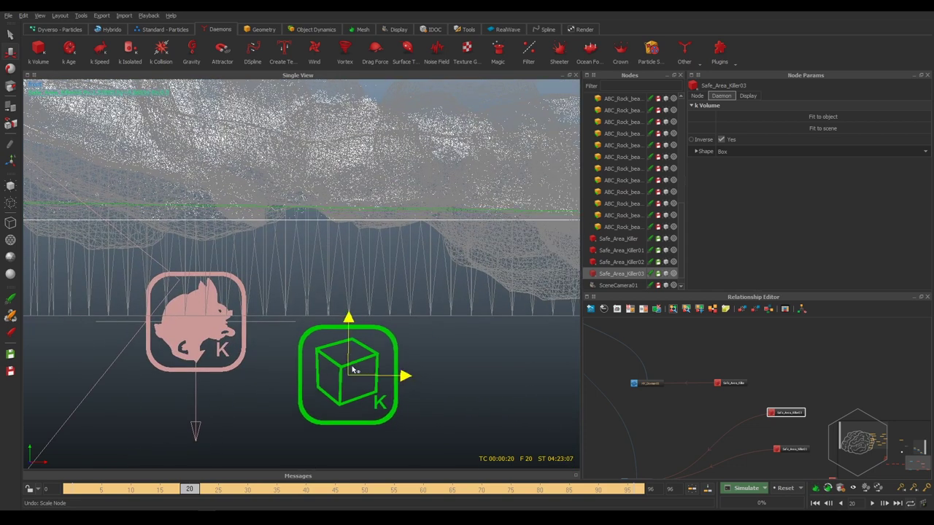
{"action": "middle_click_drag", "start_coordinate": [353, 370], "coordinate": [346, 236], "text": "alt"}
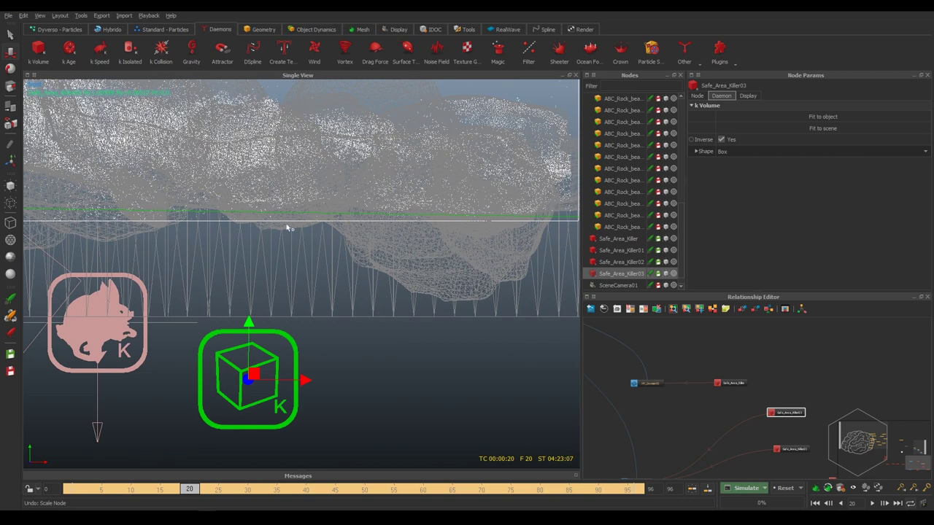
{"action": "middle_click_drag", "start_coordinate": [287, 228], "coordinate": [277, 233], "text": "alt"}
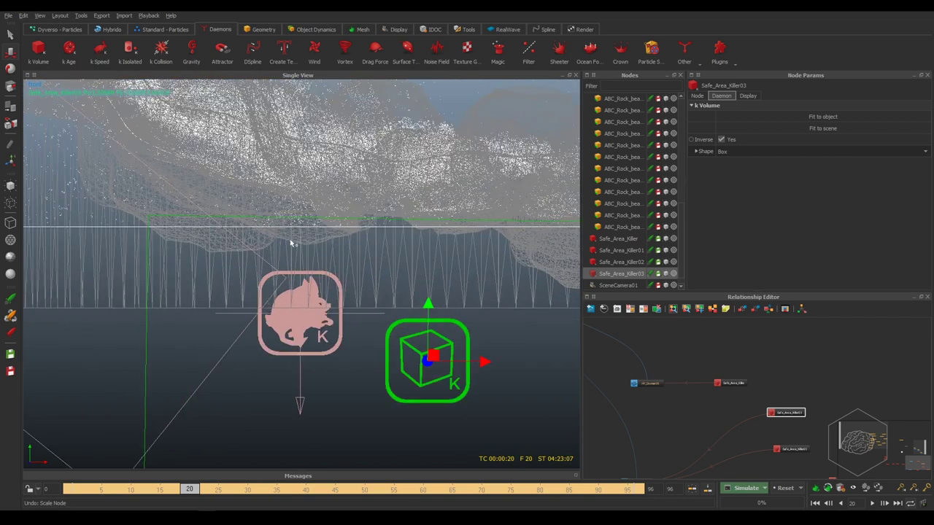
{"action": "left_click_drag", "start_coordinate": [719, 339], "coordinate": [817, 378]}
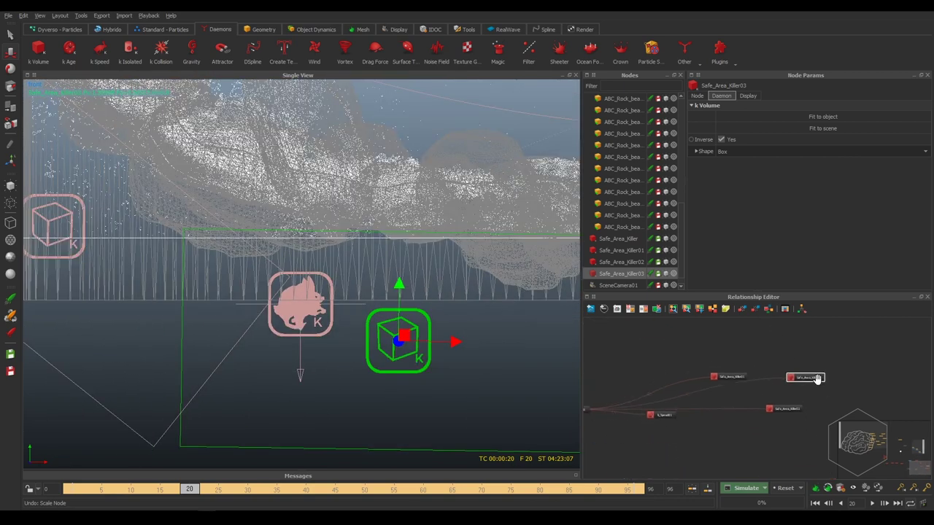
Clone the killer as Safe_Area_Killer04, set its Shape to Sphere, and lower it near the splash emitter.
{"action": "key", "text": "ctrl+d"}
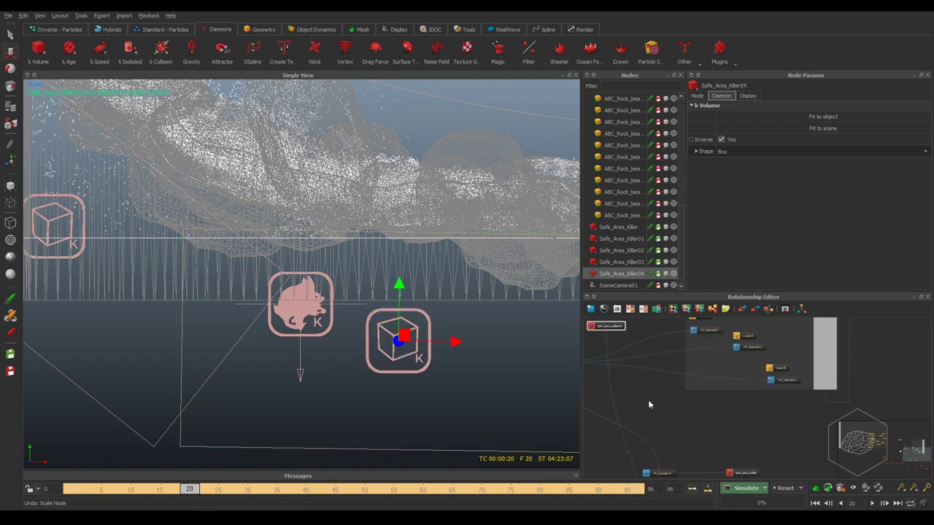
{"action": "mouse_move", "coordinate": [613, 327]}
{"action": "left_mouse_down"}
{"action": "mouse_move", "coordinate": [793, 343]}
{"action": "mouse_move", "coordinate": [869, 401]}
{"action": "left_mouse_up"}
{"action": "left_click", "coordinate": [823, 117]}
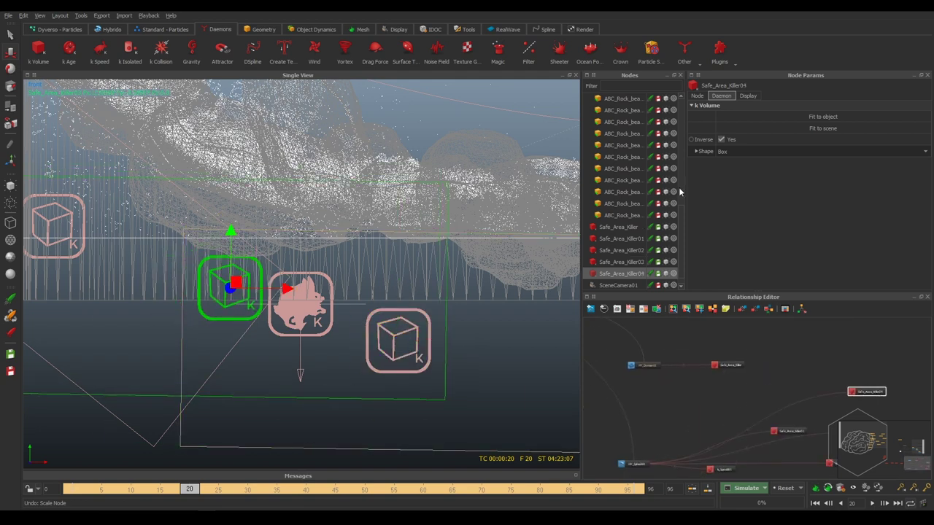
{"action": "left_click", "coordinate": [744, 151]}
{"action": "left_click", "coordinate": [754, 177]}
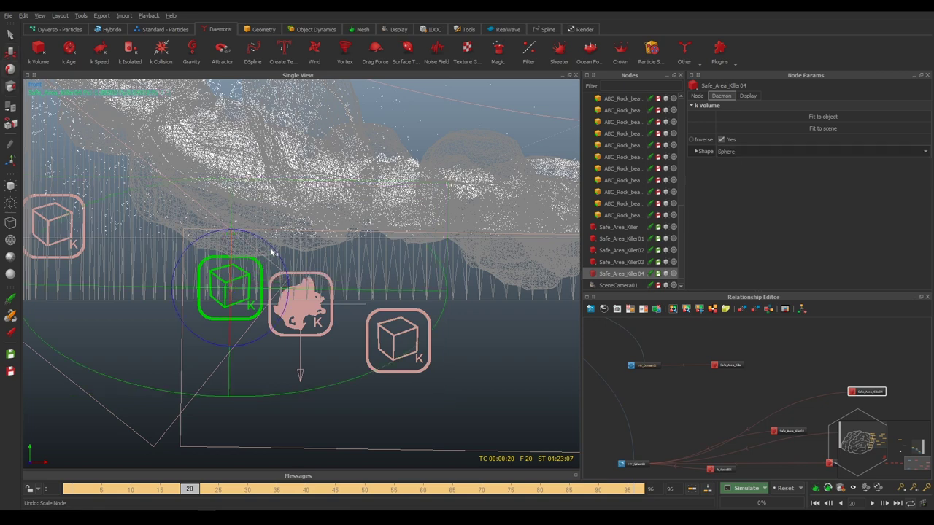
{"action": "mouse_move", "coordinate": [246, 286]}
{"action": "left_mouse_down"}
{"action": "mouse_move", "coordinate": [248, 315]}
{"action": "mouse_move", "coordinate": [307, 379]}
{"action": "mouse_move", "coordinate": [350, 336]}
{"action": "mouse_move", "coordinate": [408, 321]}
{"action": "left_mouse_up"}
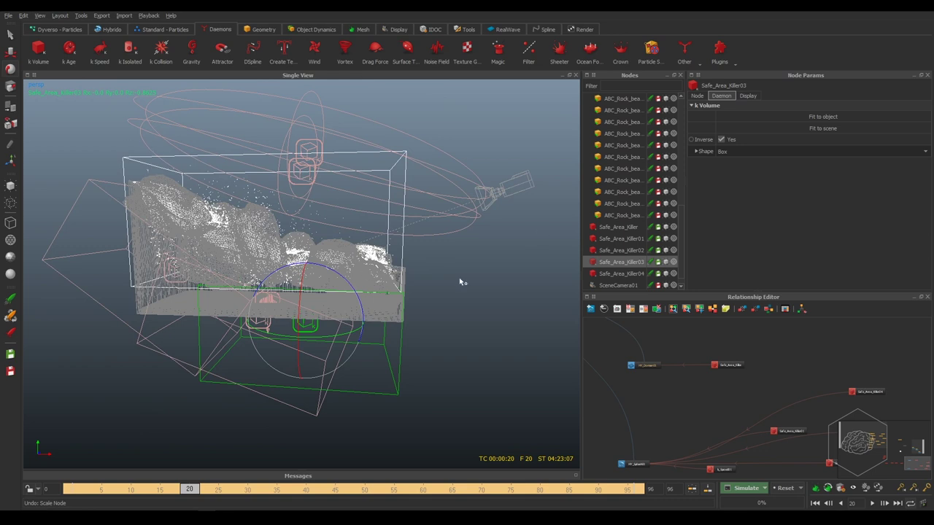
Stack k_Speed01 and Safe_Area_Killer01–04 in one column in the relationship graph.
{"action": "key", "text": "f"}
{"action": "left_click_drag", "start_coordinate": [689, 379], "coordinate": [770, 364]}
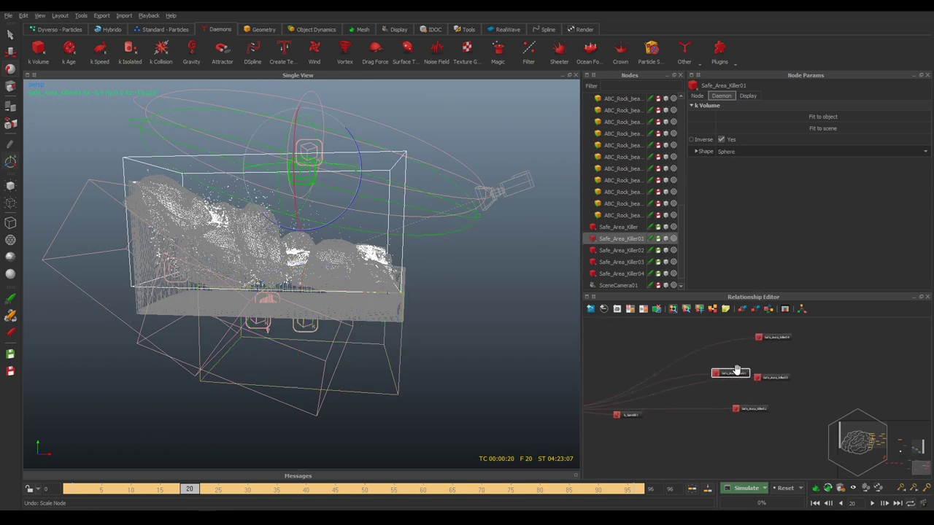
{"action": "left_click_drag", "start_coordinate": [745, 410], "coordinate": [764, 398]}
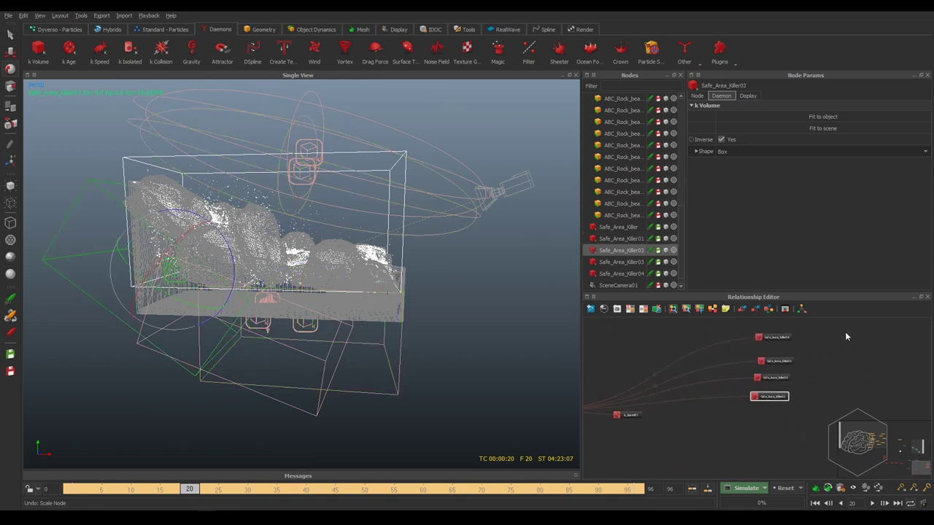
{"action": "left_click_drag", "start_coordinate": [840, 327], "coordinate": [746, 397]}
{"action": "left_click_drag", "start_coordinate": [774, 340], "coordinate": [721, 418]}
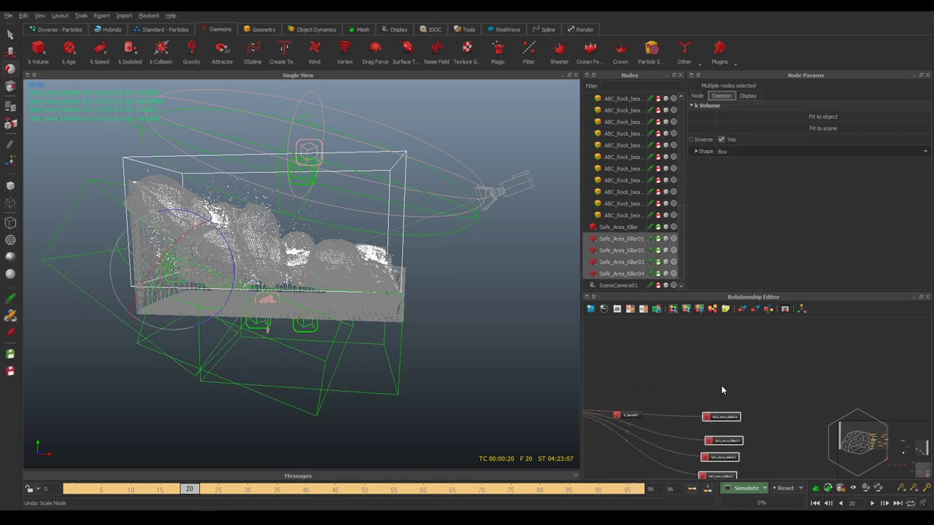
{"action": "key", "text": "f"}
{"action": "left_click_drag", "start_coordinate": [641, 381], "coordinate": [735, 363]}
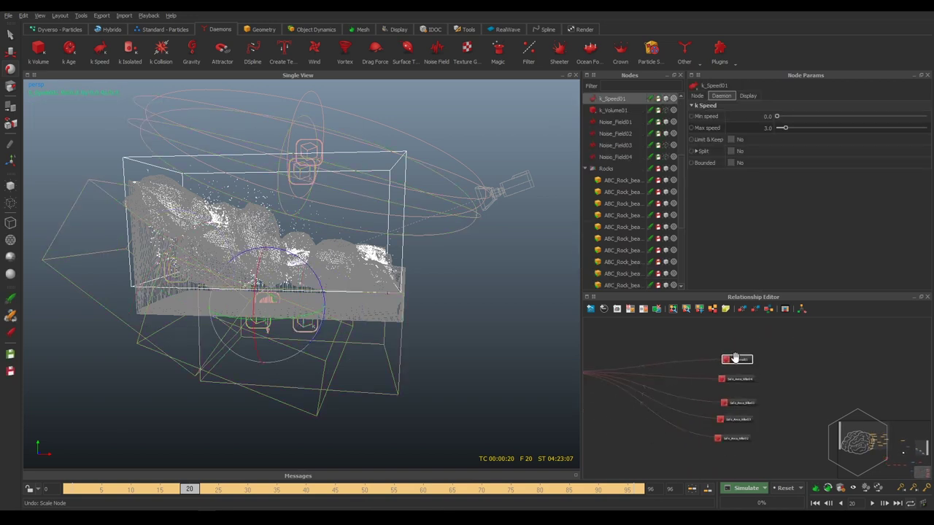
{"action": "left_click", "coordinate": [554, 333]}
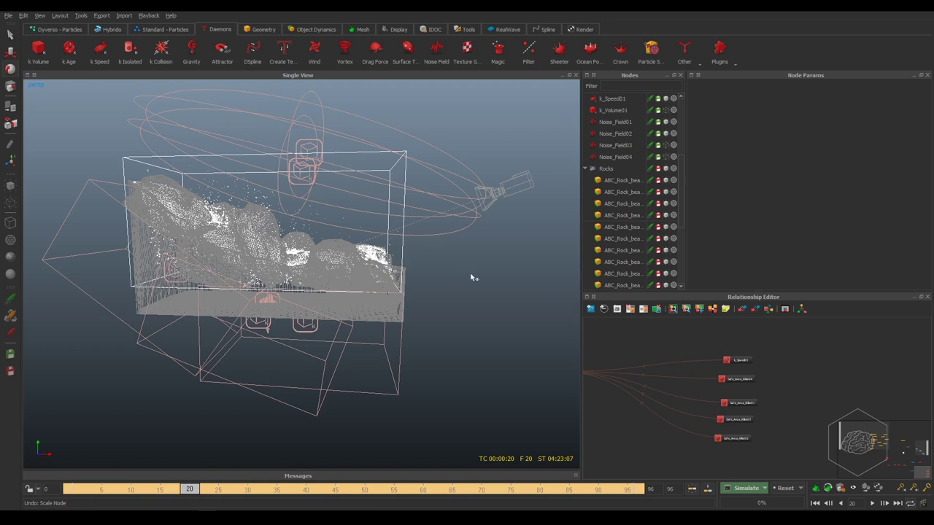
Save the scene as Hybrido_River_splash.flw and reset the simulation to its initial state at frame 0.
{"action": "key", "text": "ctrl+s"}
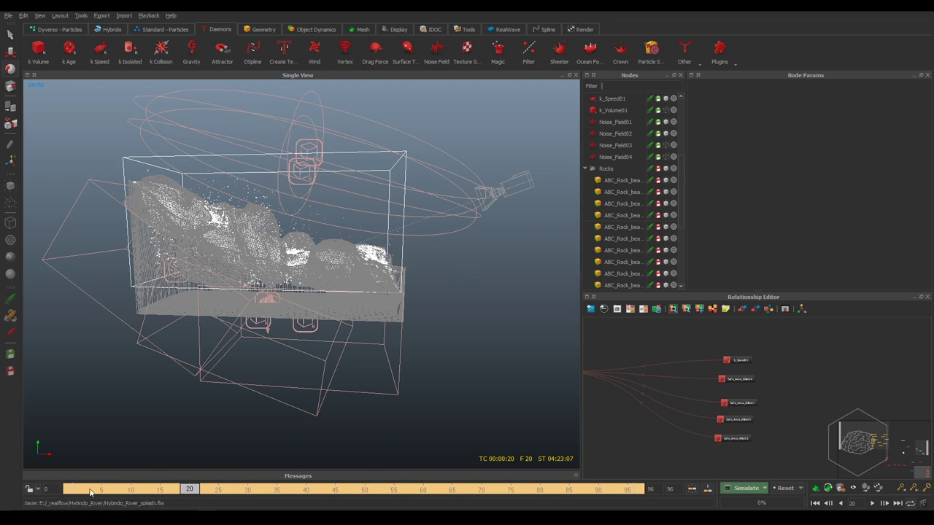
{"action": "key", "text": "ctrl+r"}
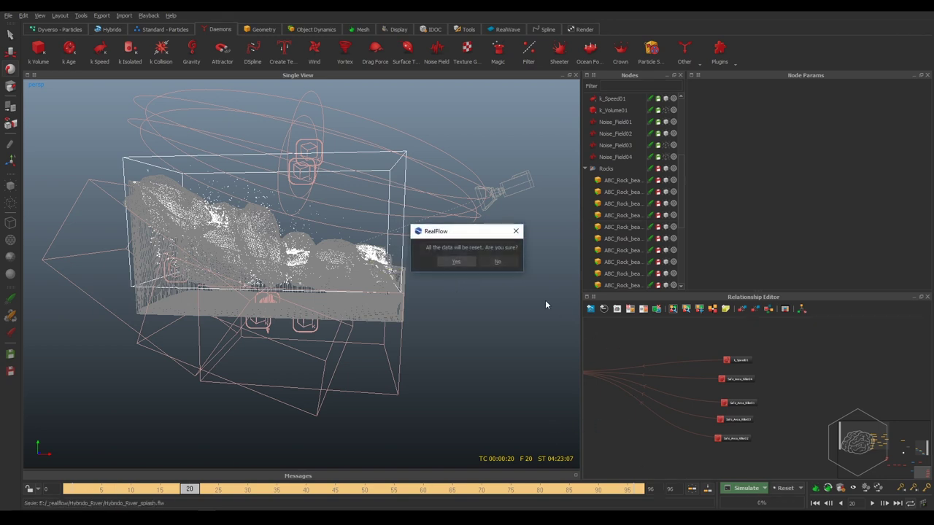
{"action": "left_click", "coordinate": [500, 261]}
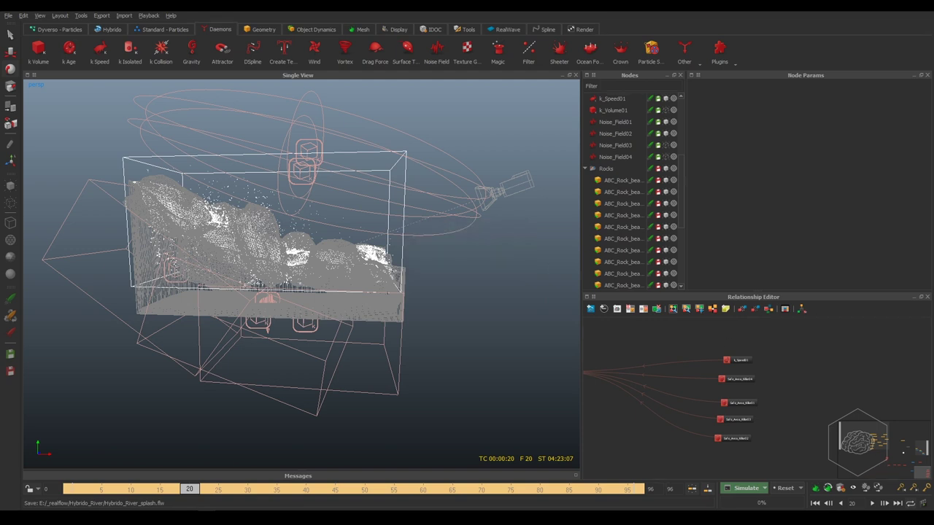
{"action": "left_click", "coordinate": [801, 489]}
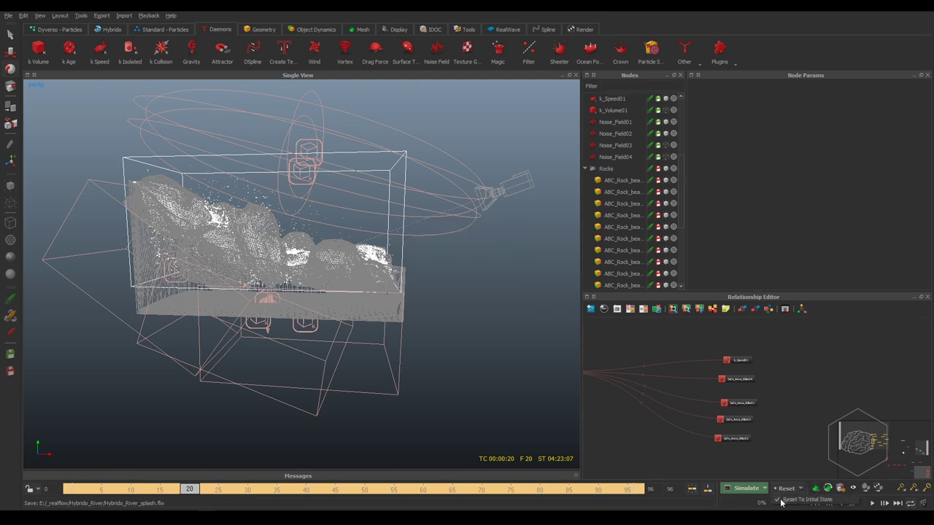
{"action": "left_click", "coordinate": [789, 445]}
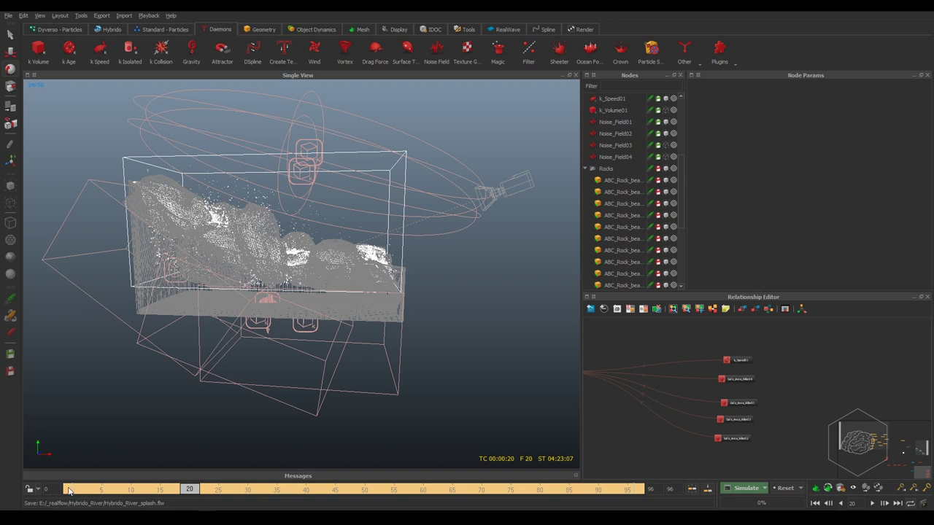
{"action": "left_click", "coordinate": [69, 490]}
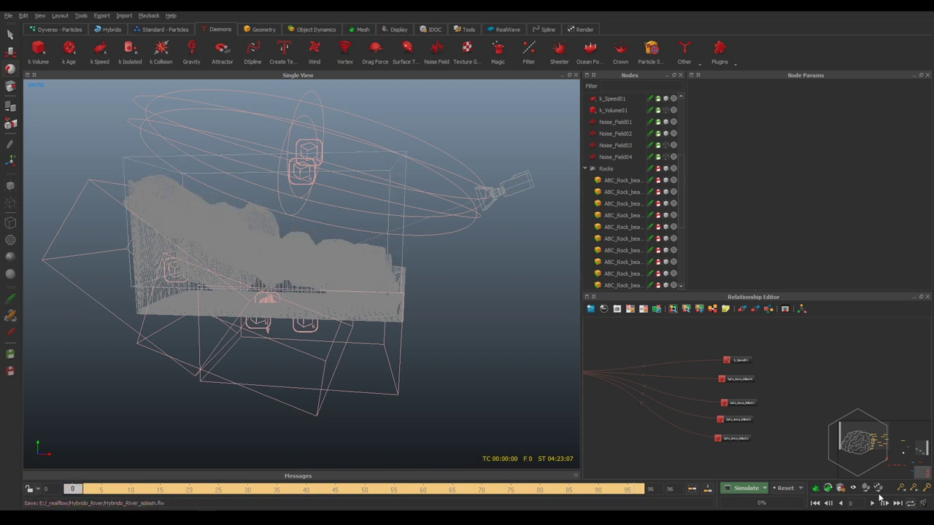
Review HY_Splash01's Splash tab settings, then start re-simulating the river scene.
{"action": "middle_click_drag", "start_coordinate": [639, 376], "coordinate": [779, 376]}
{"action": "left_click", "coordinate": [792, 378]}
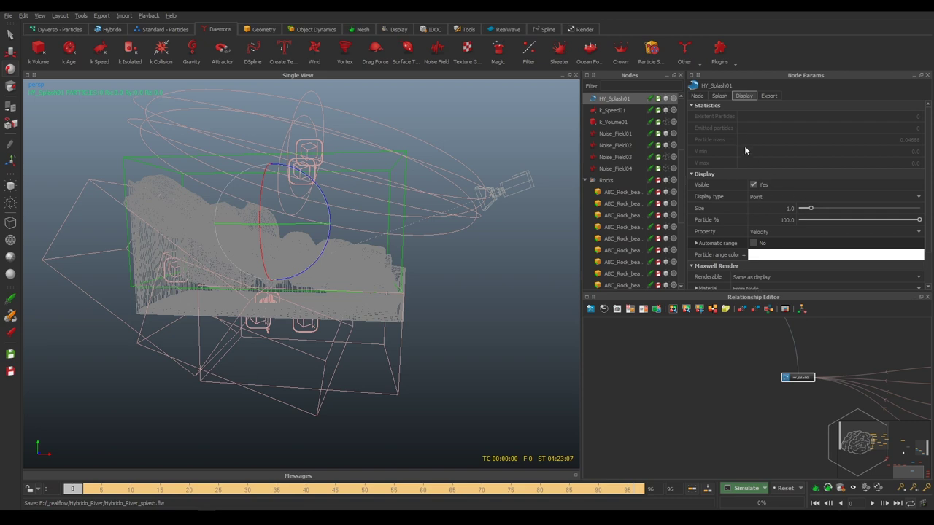
{"action": "left_click", "coordinate": [720, 95]}
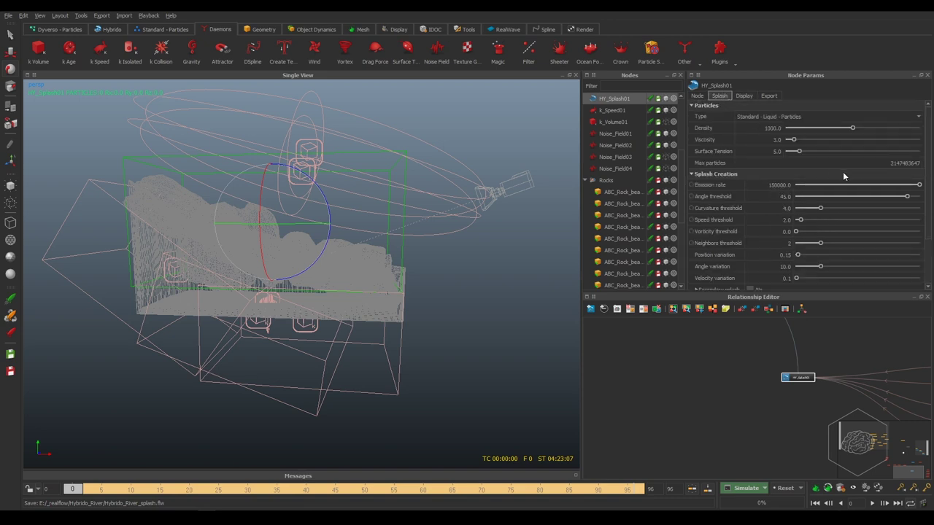
{"action": "left_click", "coordinate": [706, 440]}
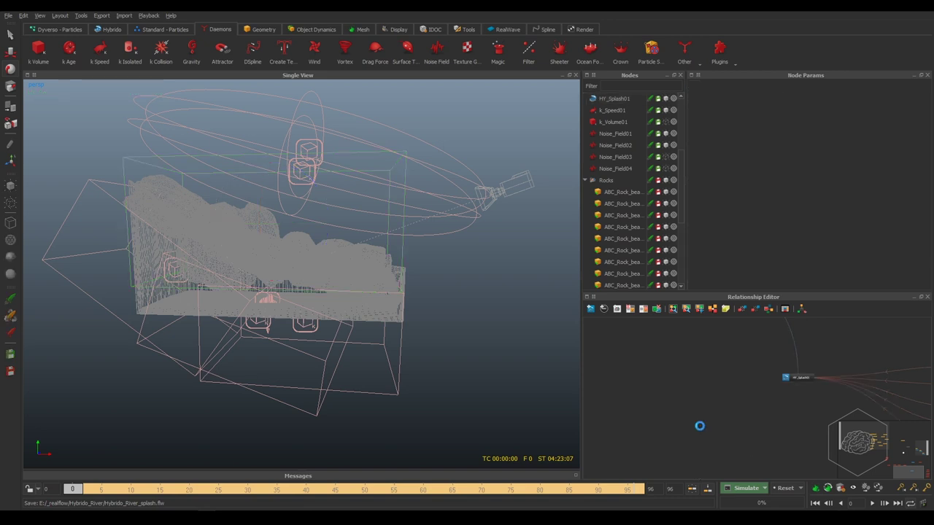
{"action": "left_click", "coordinate": [745, 489]}
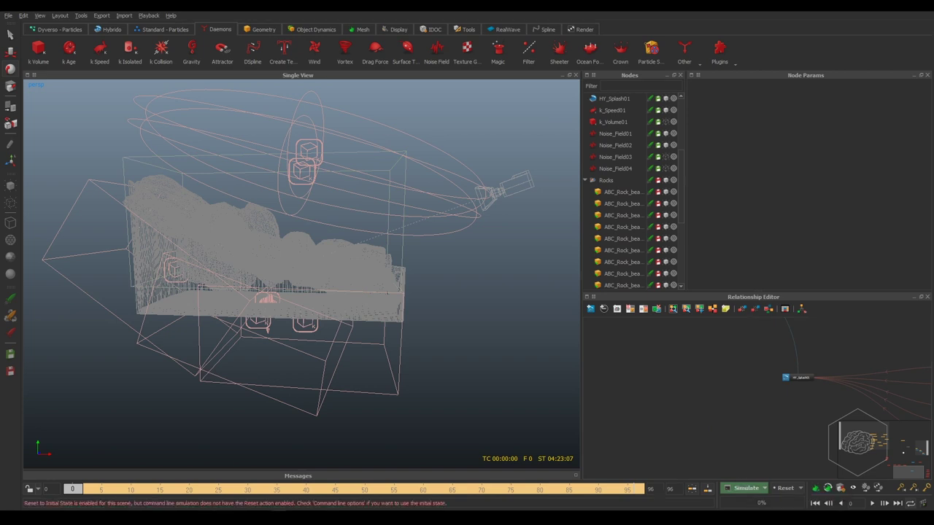